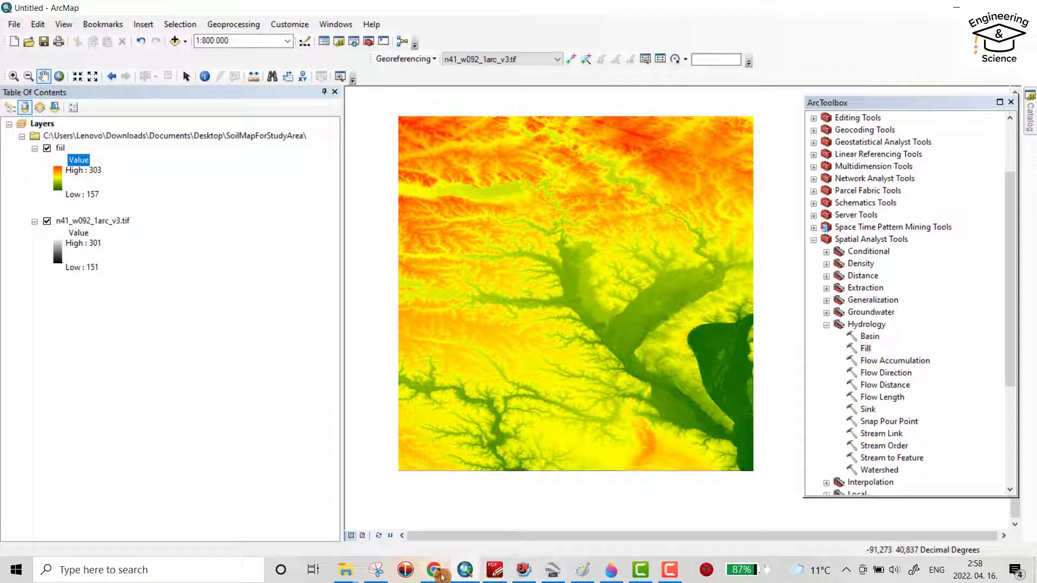
Google 'usgs earth explorer' in a new Chrome tab and open the USGS EarthExplorer site
mouse_move(442, 577)
left_click(502, 518)
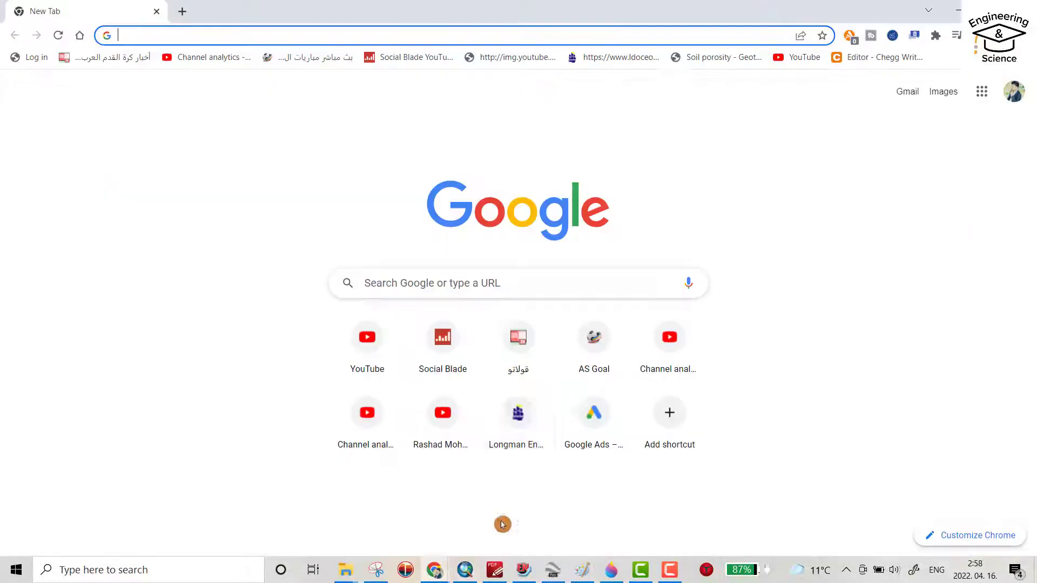
left_click(393, 286)
type("usgs earth explorer")
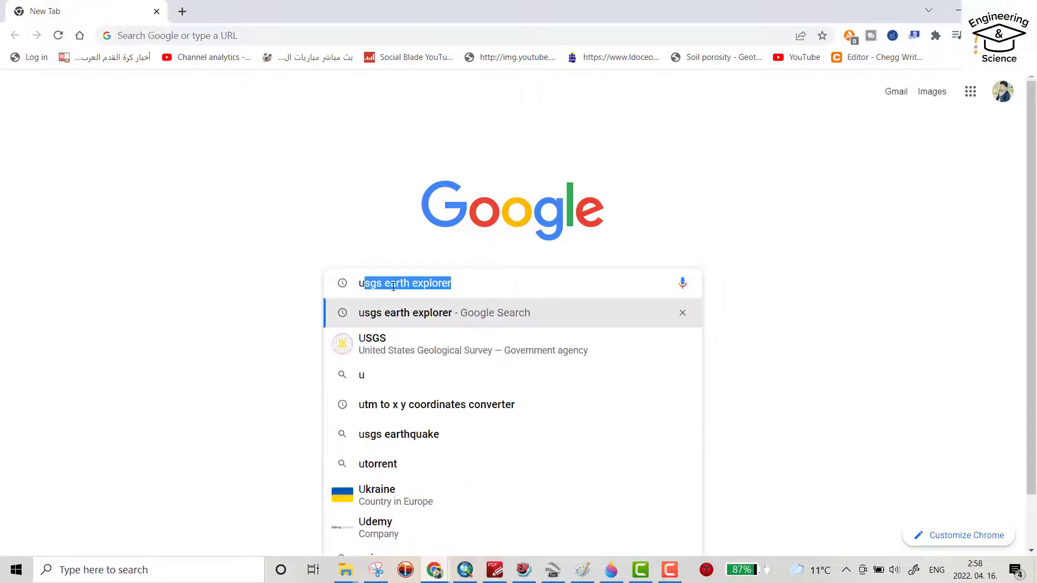
left_click(392, 316)
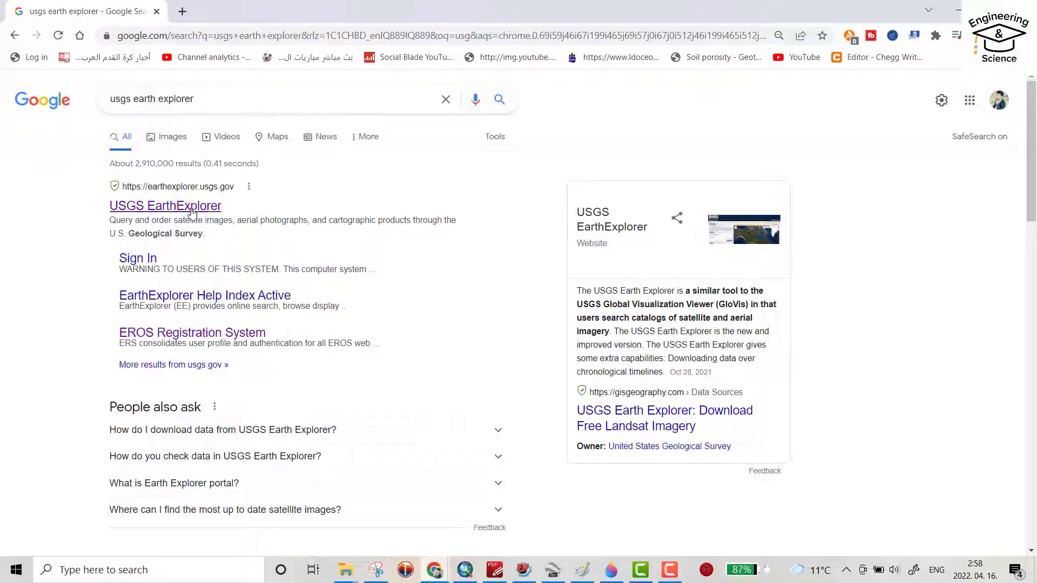
left_click(211, 215)
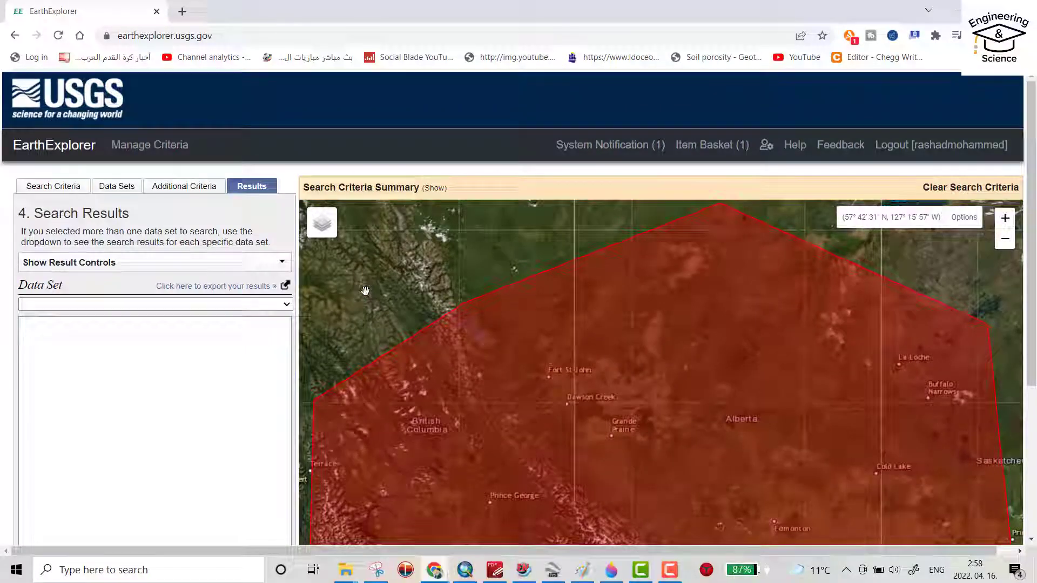
Delete all the old polygon coordinates under Search Criteria
scroll(363, 303, "down", 1)
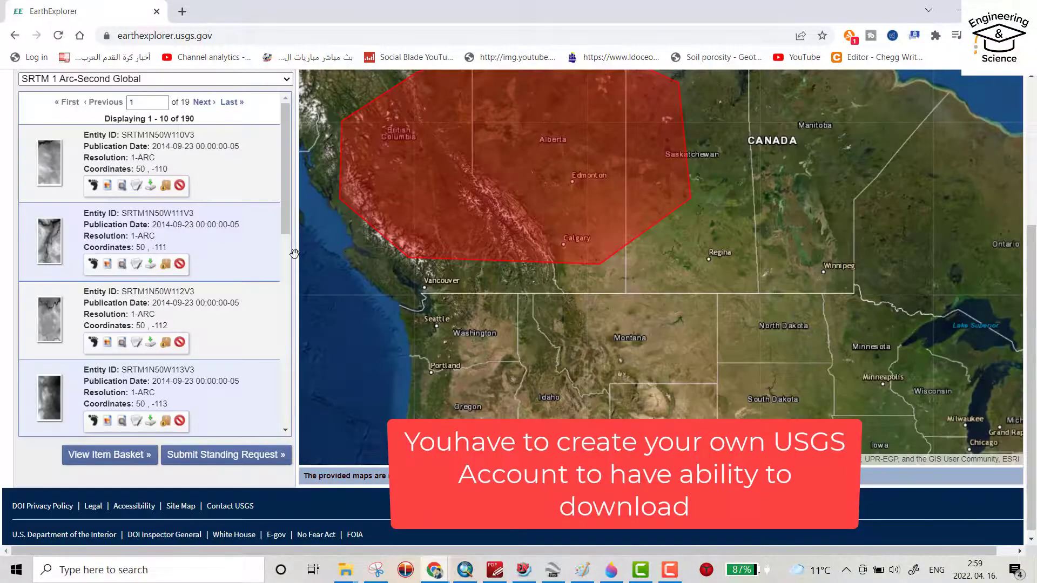
scroll(262, 188, "up", 4)
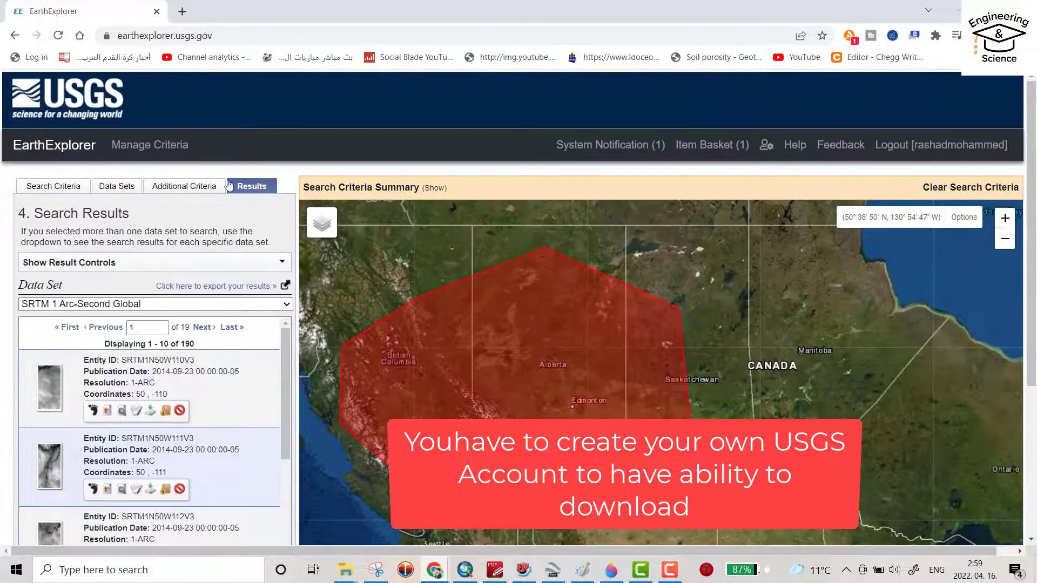
left_click(56, 188)
scroll(244, 269, "down", 6)
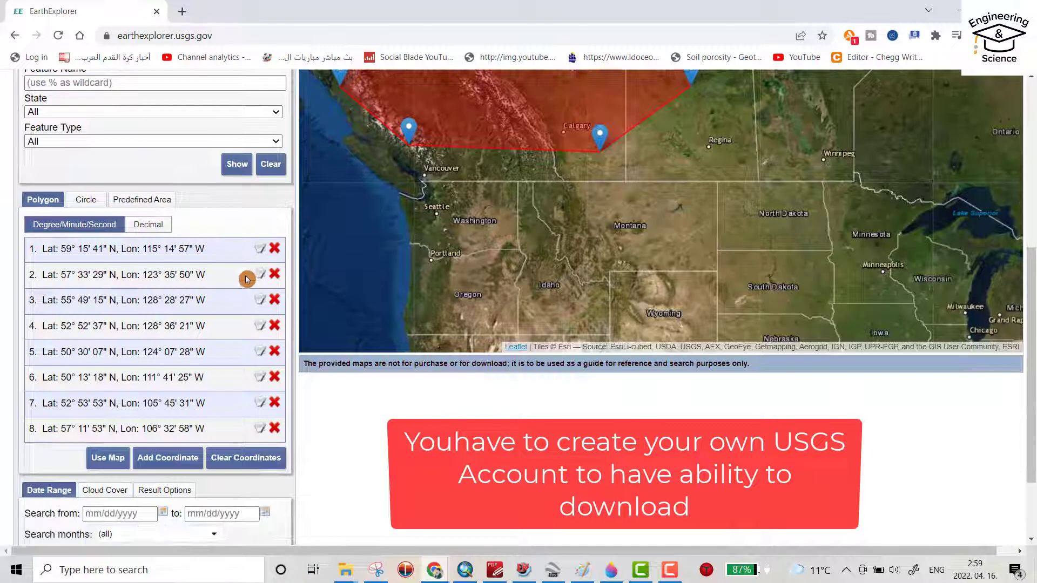
left_click(274, 248)
left_click(274, 248)
left_click(274, 248)
left_click(273, 248)
left_click(274, 248)
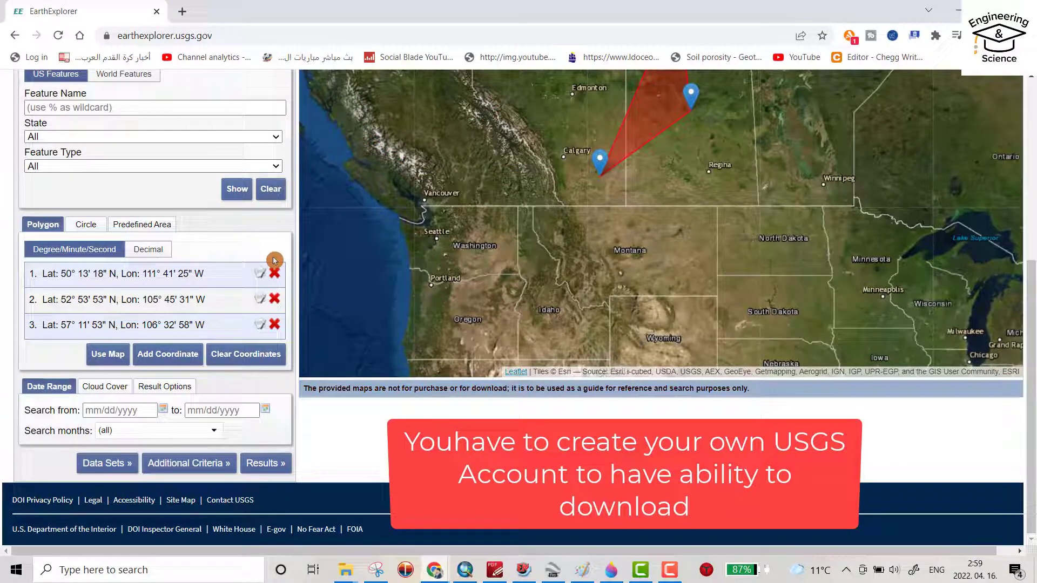
left_click(274, 274)
left_click(275, 299)
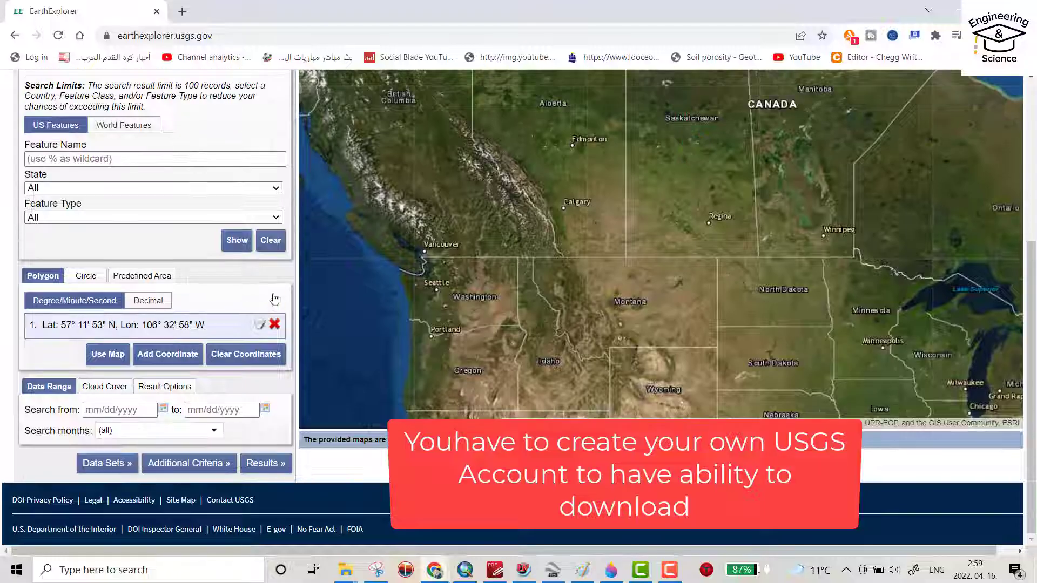
triple_click(275, 325)
Zoom the map in on the city of Erbil in northern Iraq
scroll(310, 256, "up", 3)
scroll(310, 256, "down", 2)
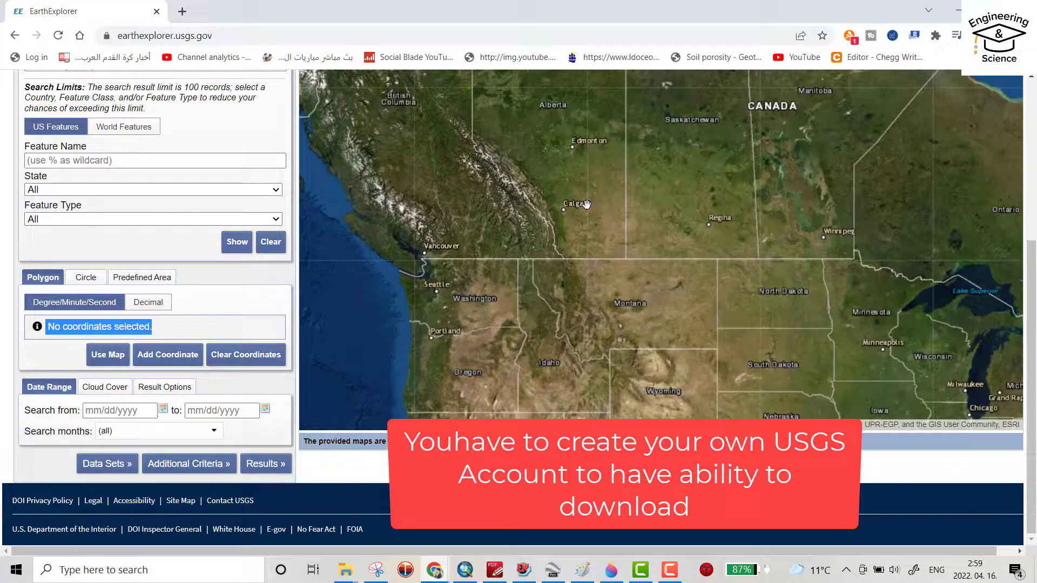
scroll(742, 200, "up", 3)
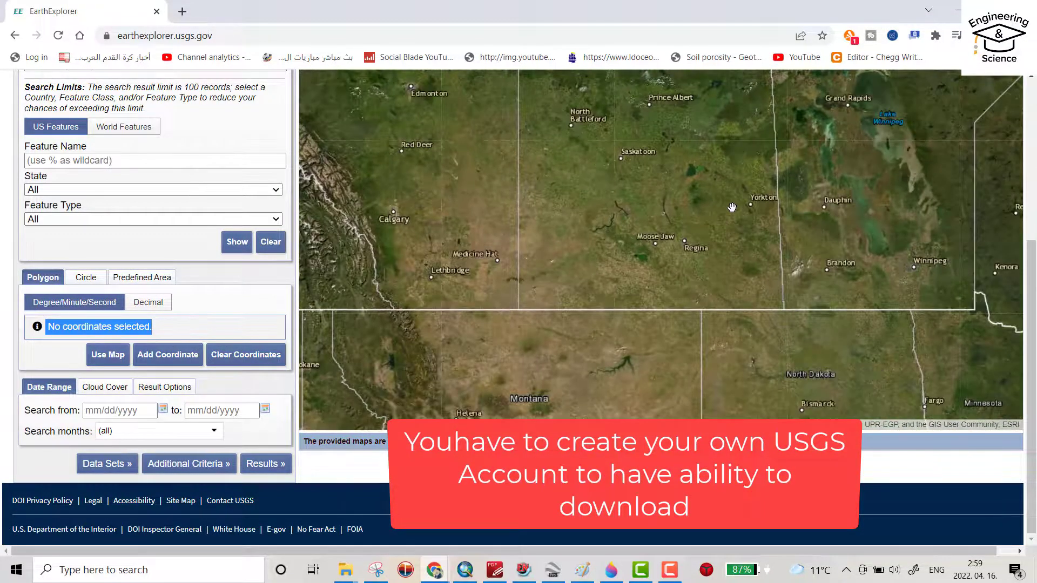
scroll(773, 228, "down", 4)
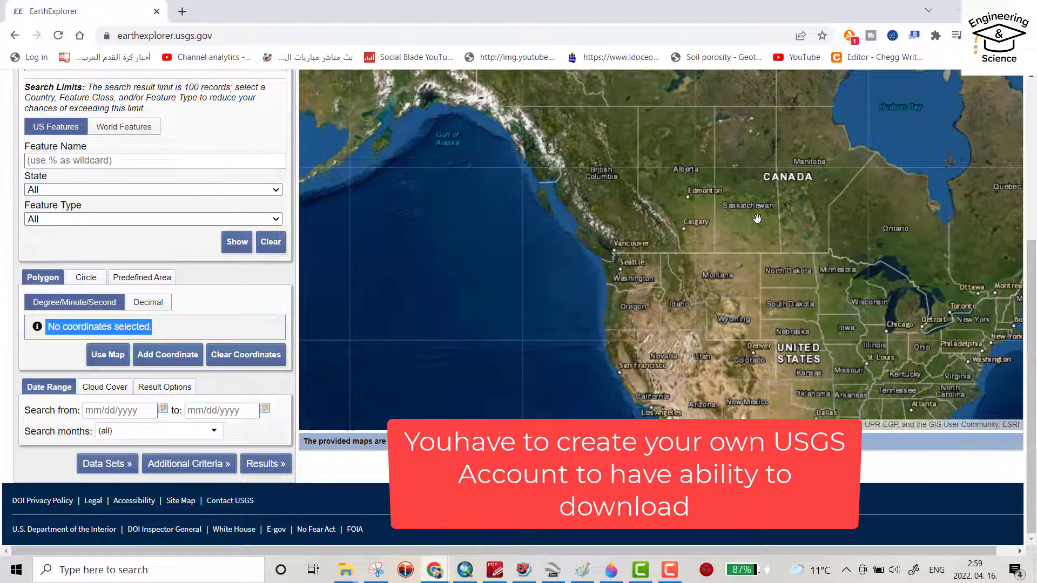
scroll(758, 218, "down", 2)
scroll(767, 246, "up", 1)
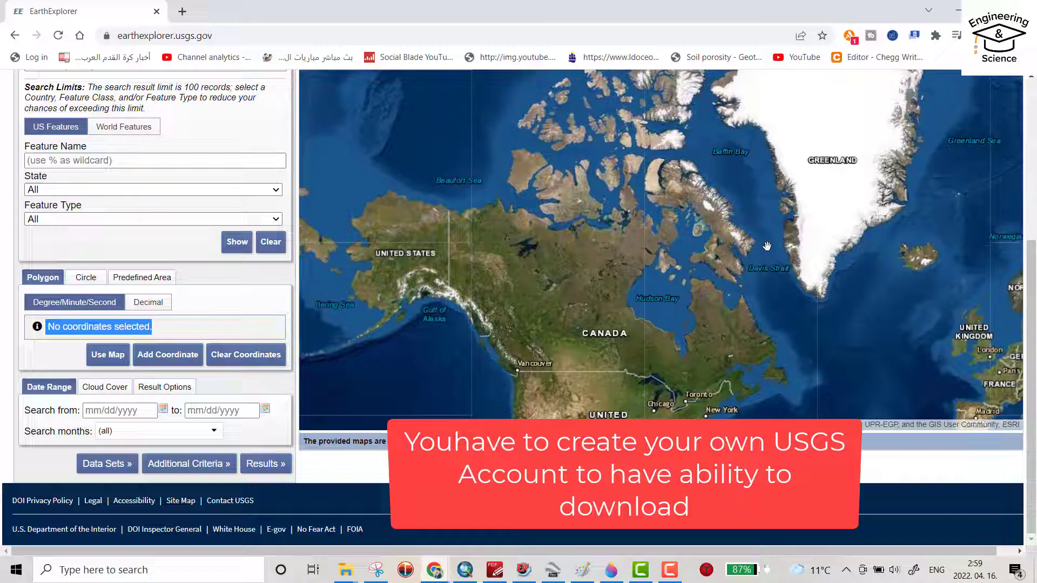
scroll(768, 246, "down", 1)
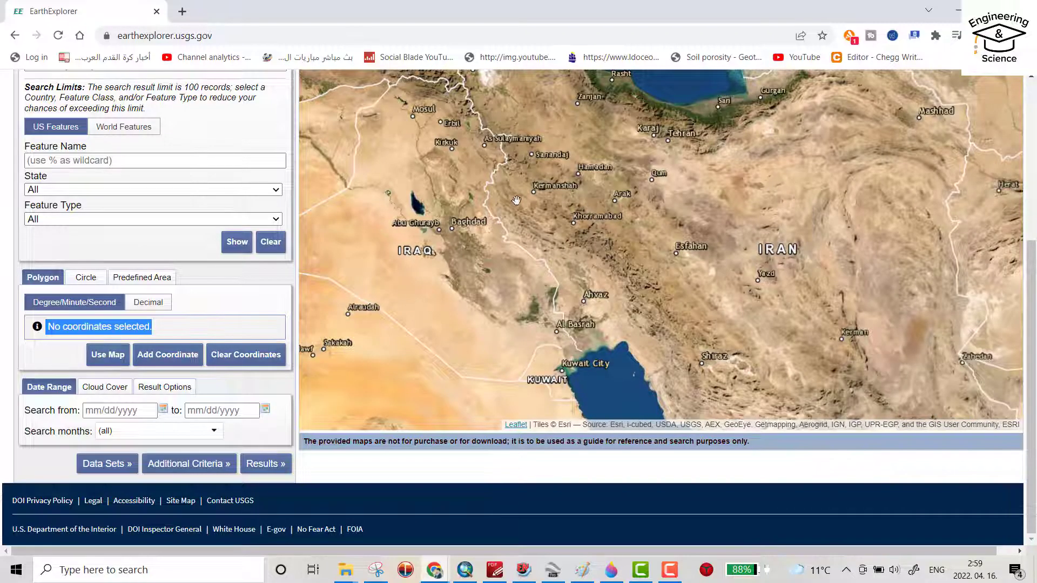
scroll(517, 201, "up", 1)
scroll(517, 205, "up", 2)
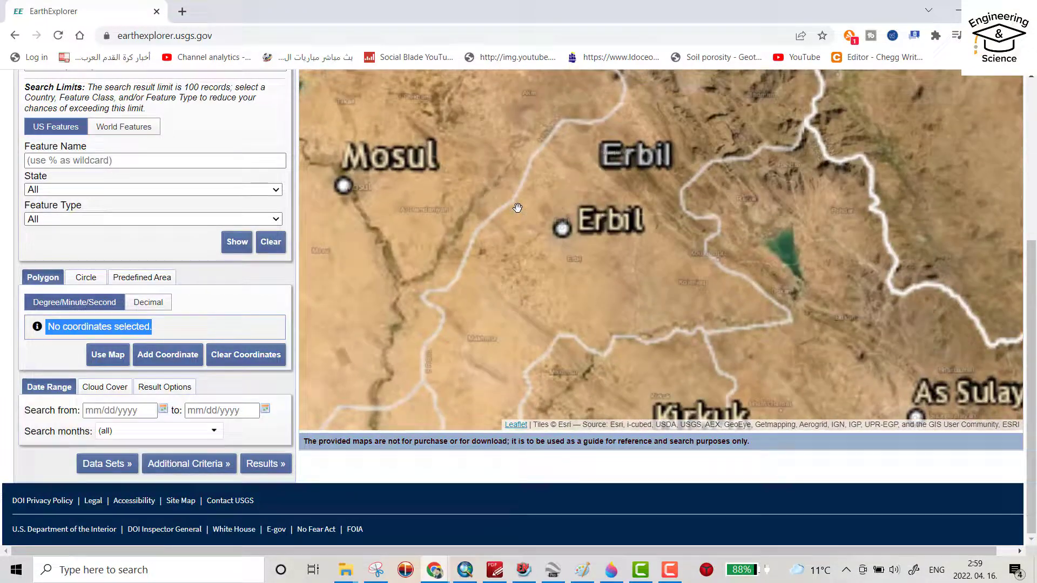
scroll(568, 212, "up", 3)
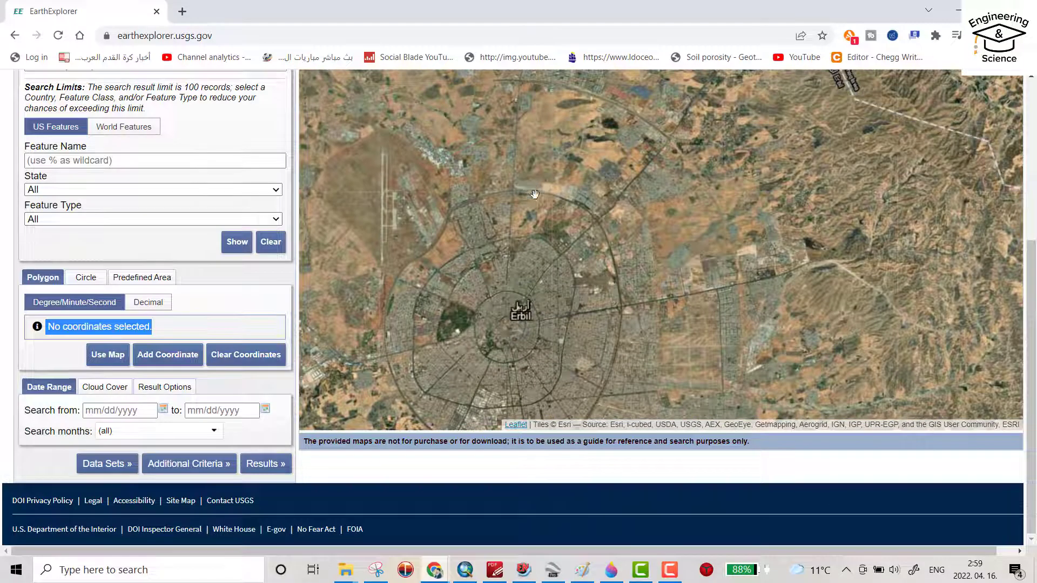
Draw an eight-corner search polygon around the airfield area northwest of Erbil
left_click_drag(534, 194, 648, 242)
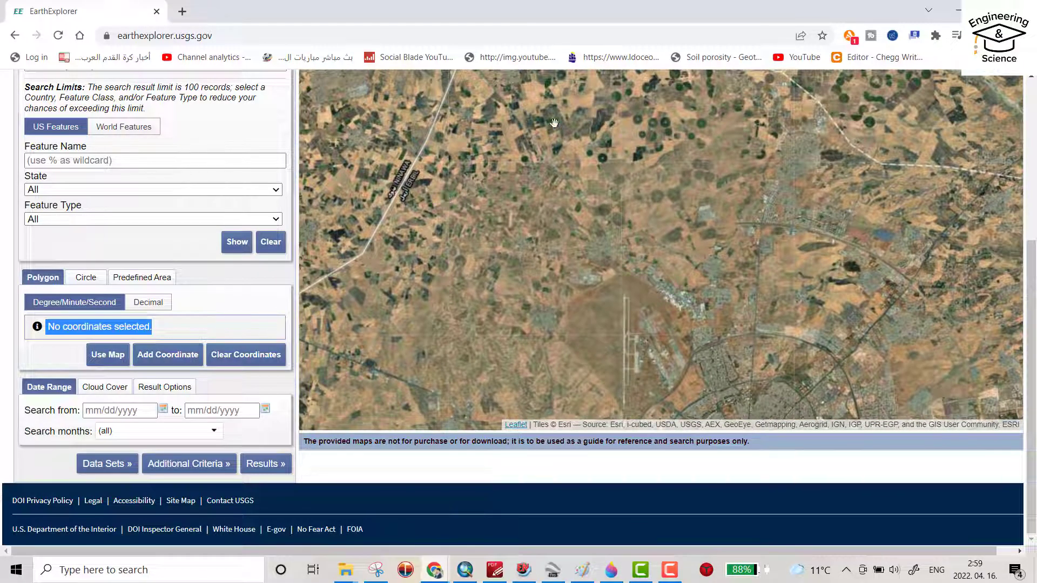
left_click(668, 123)
left_click(488, 190)
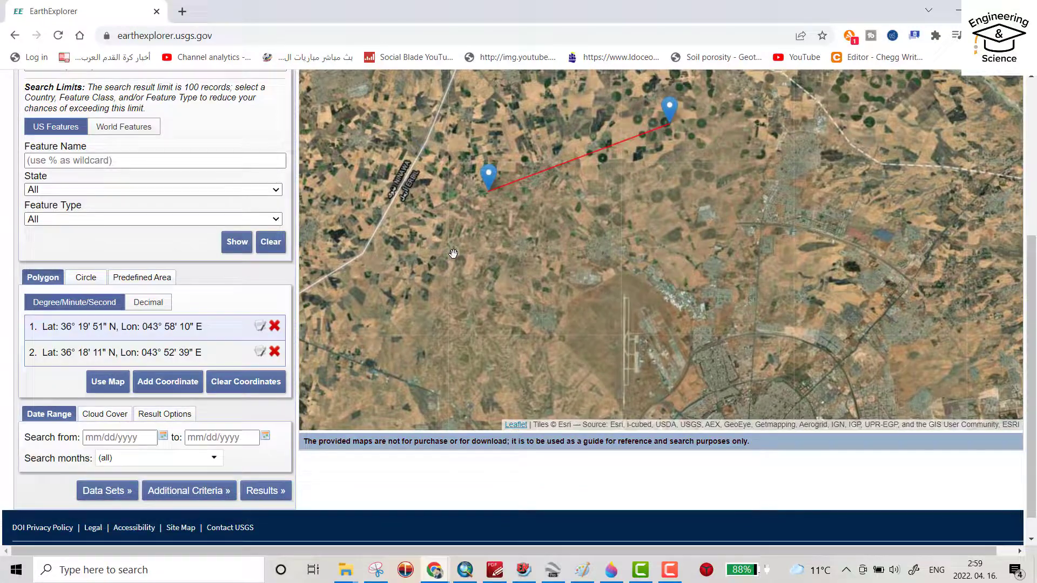
left_click(431, 301)
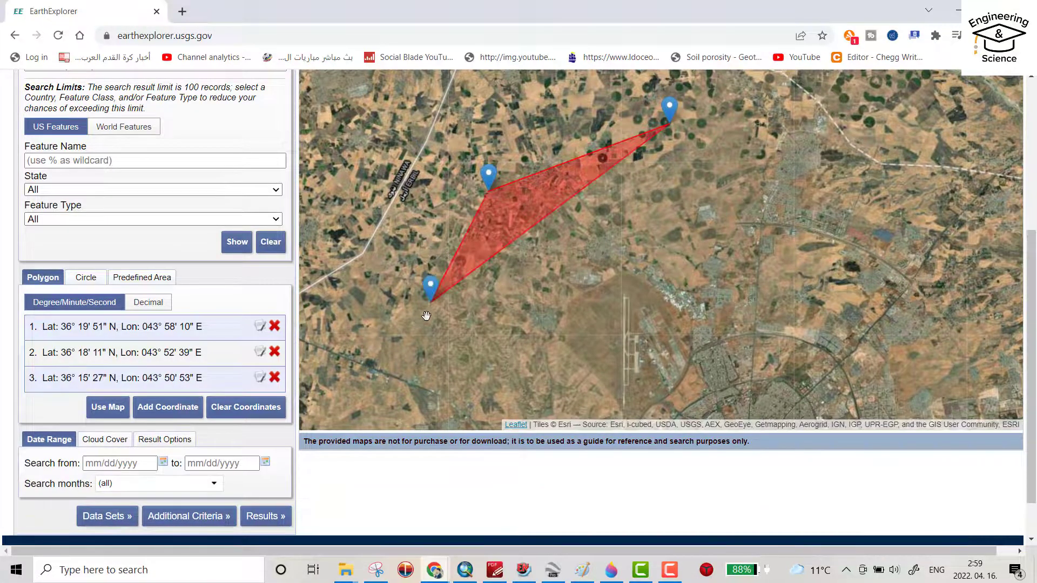
left_click(538, 342)
left_click(760, 342)
left_click(854, 319)
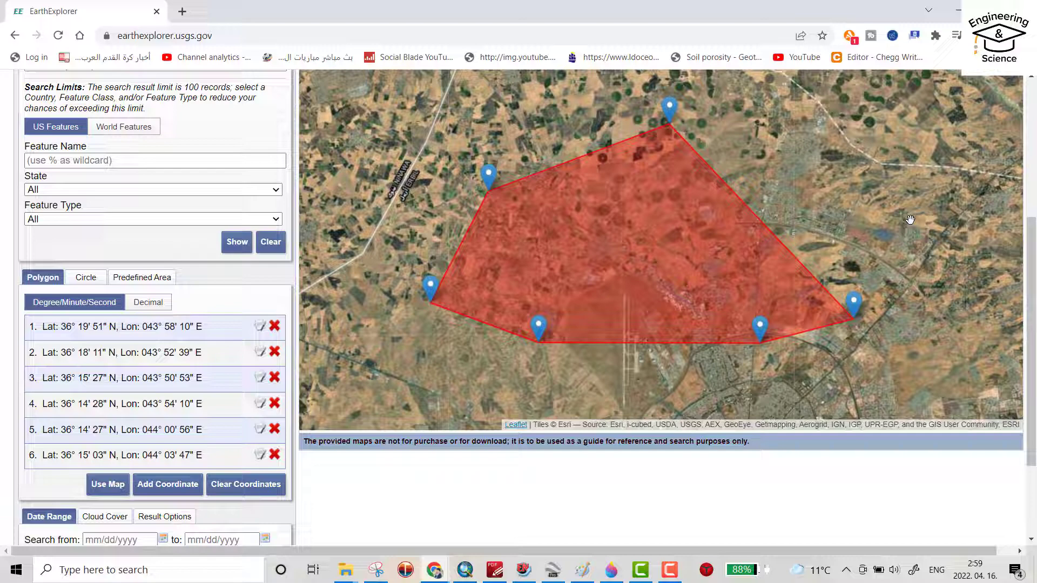
left_click(911, 219)
left_click(884, 132)
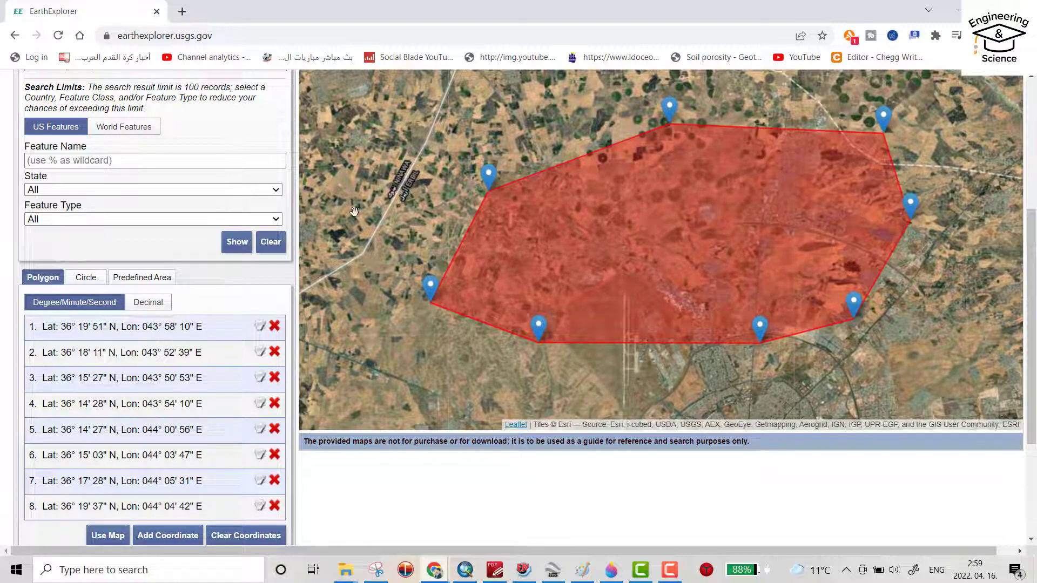
scroll(135, 162, "up", 5)
scroll(204, 280, "down", 4)
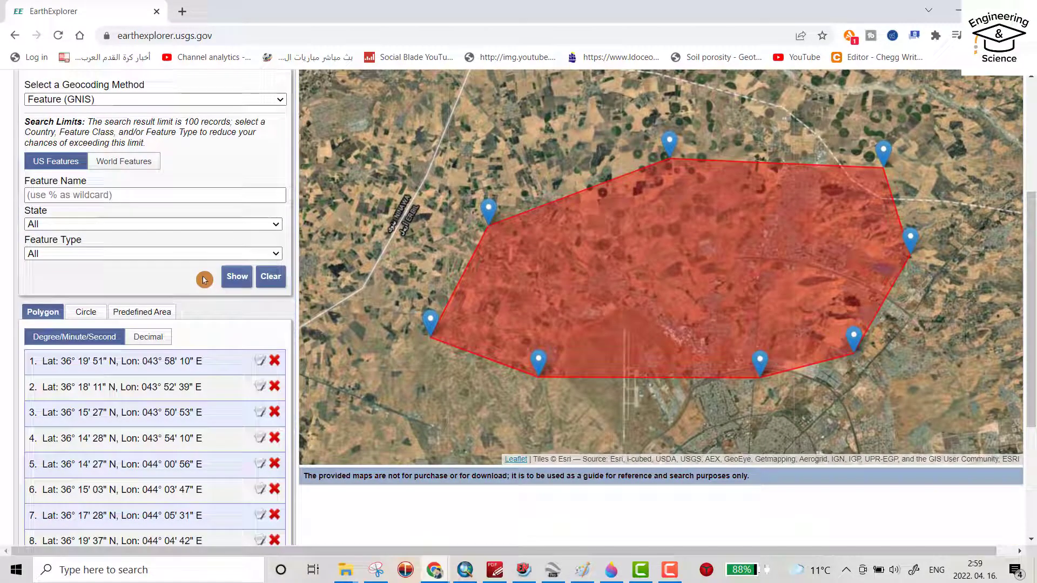
scroll(220, 363, "down", 2)
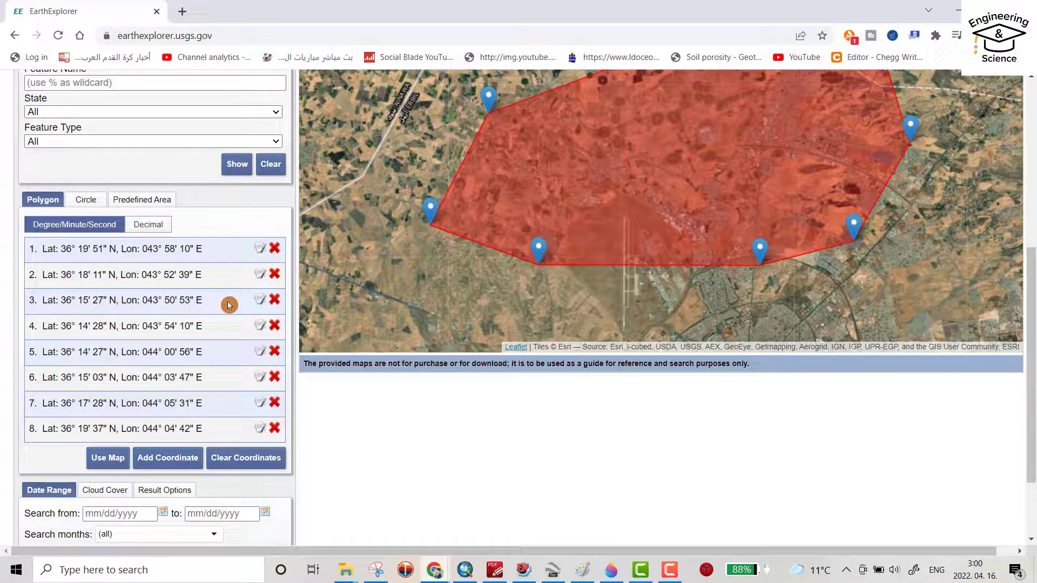
scroll(229, 280, "up", 6)
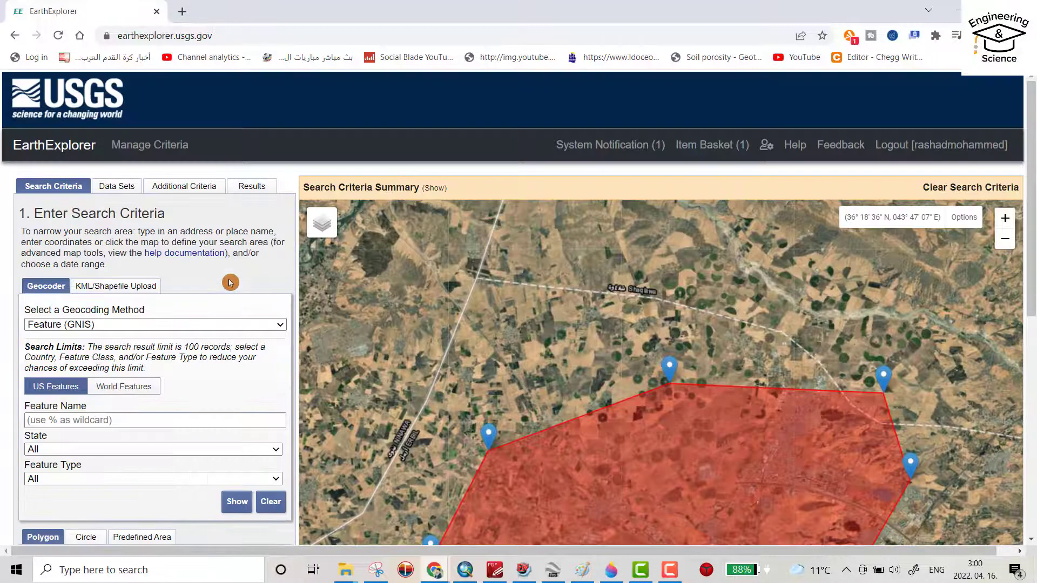
Tick SRTM 1 Arc-Second Global under Digital Elevation > SRTM in Data Sets
left_click(128, 192)
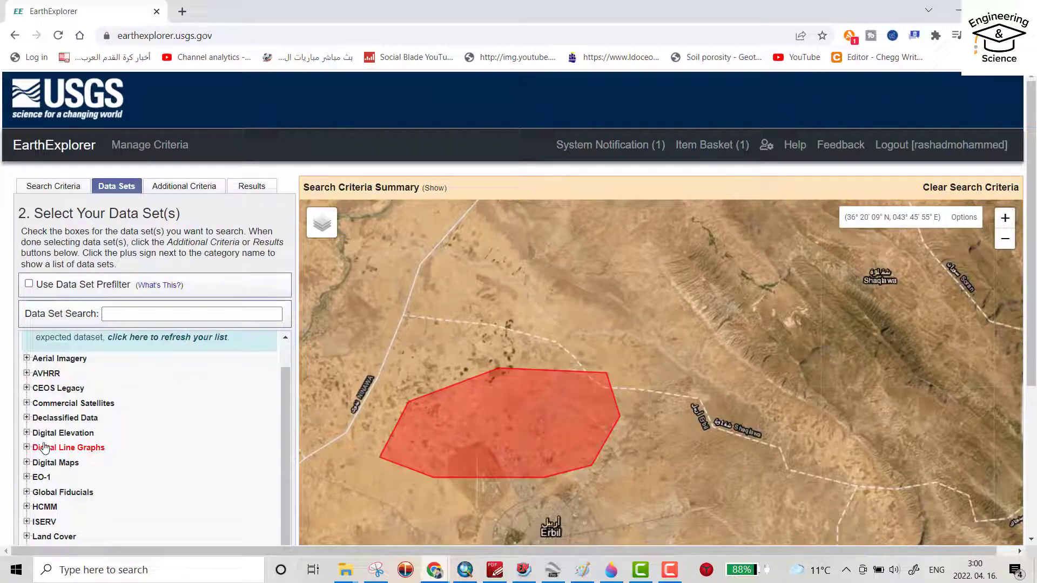
left_click(27, 433)
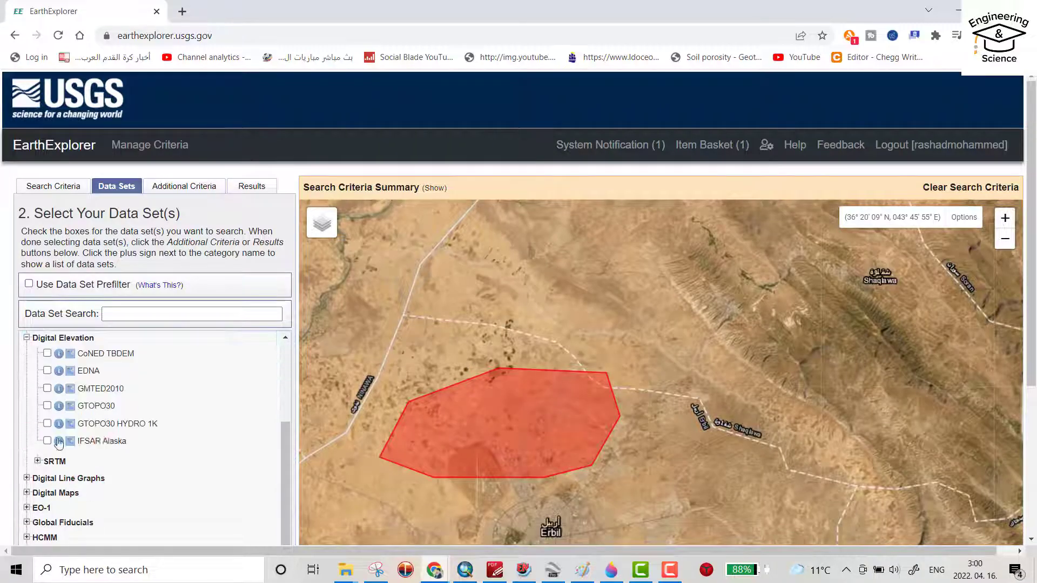
left_click(38, 462)
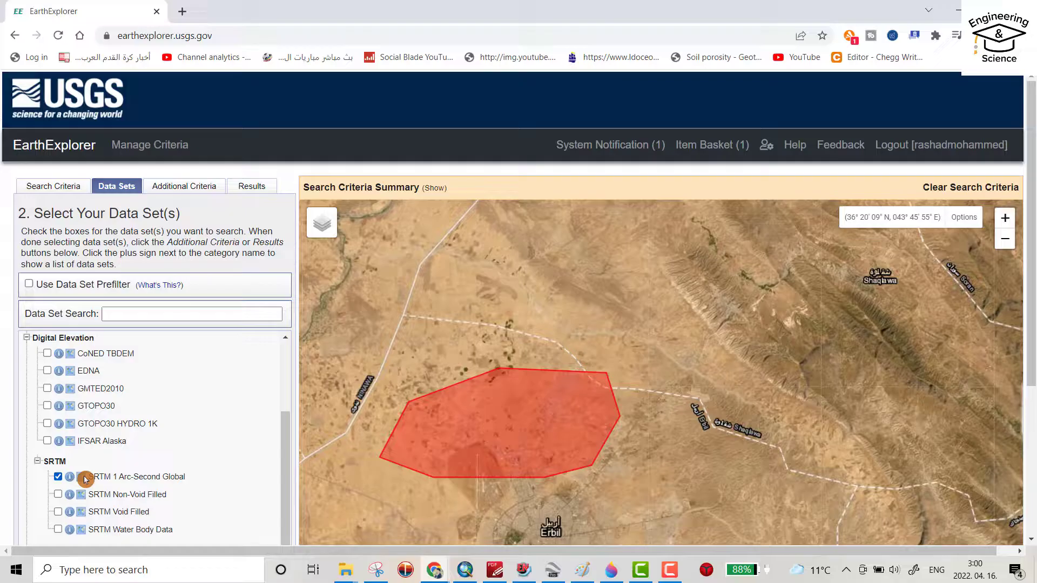
left_click(58, 476)
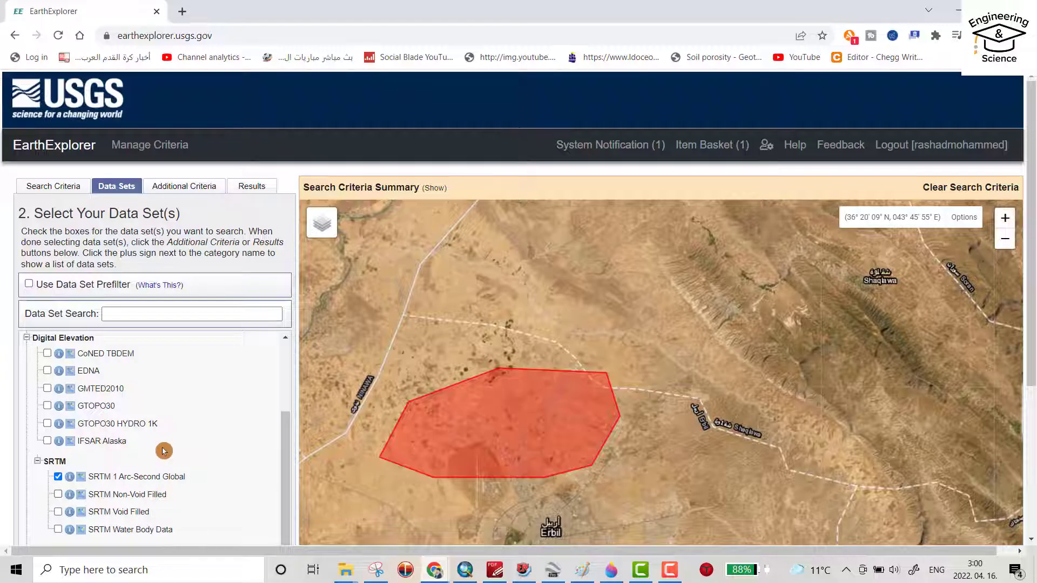
Show the footprints of result tiles SRTM1N36E043V3 and SRTM1N36E044V3 on the map
left_click(252, 187)
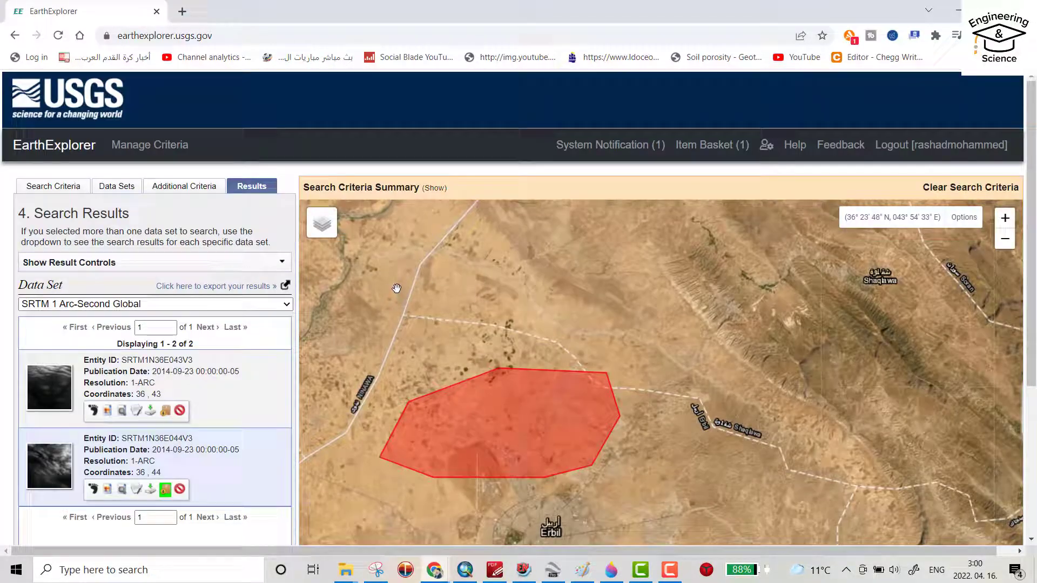
scroll(328, 388, "down", 1)
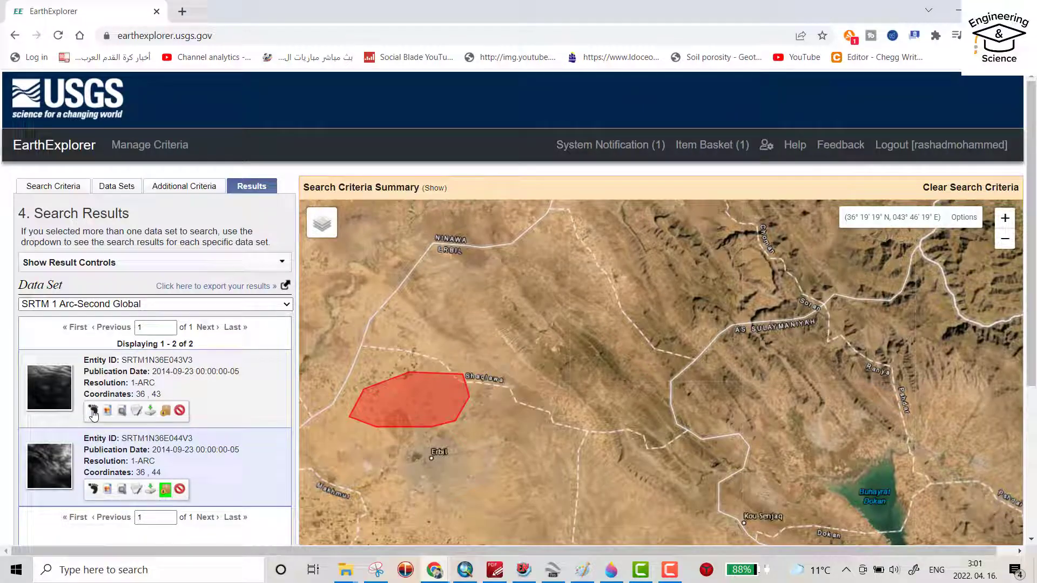
left_click(94, 410)
scroll(614, 369, "down", 2)
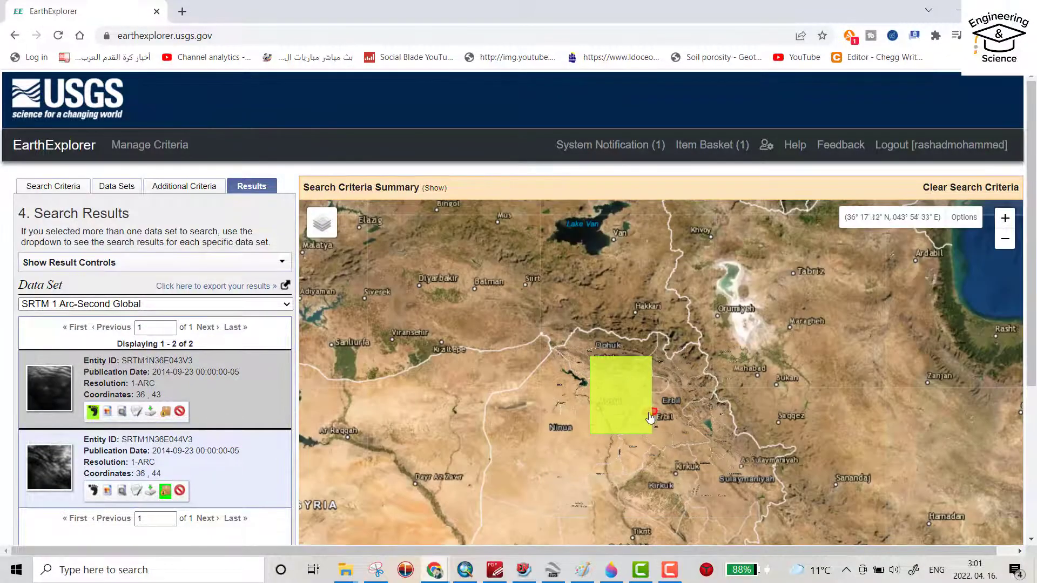
left_click(93, 491)
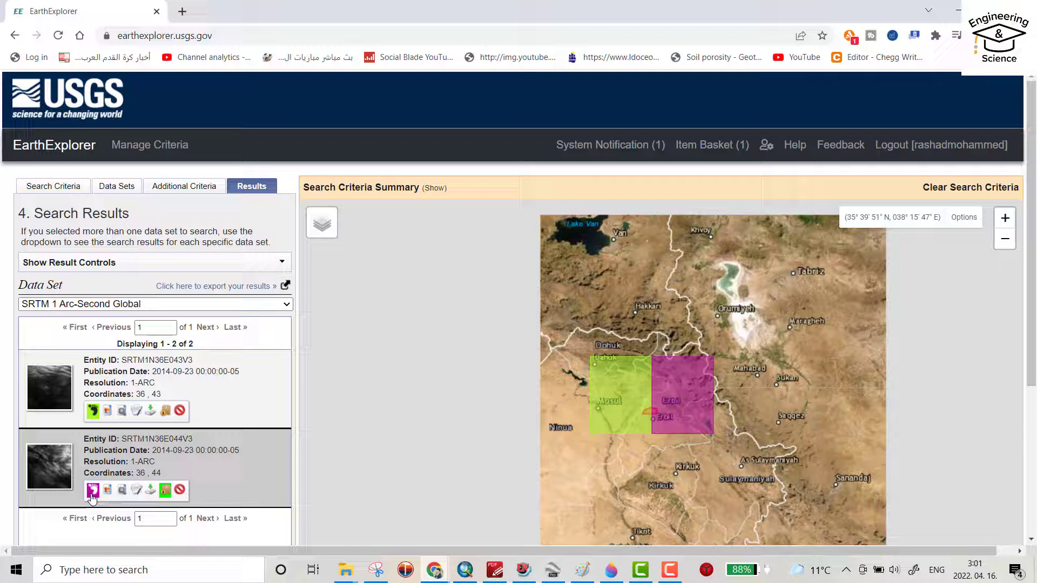
scroll(670, 398, "down", 2)
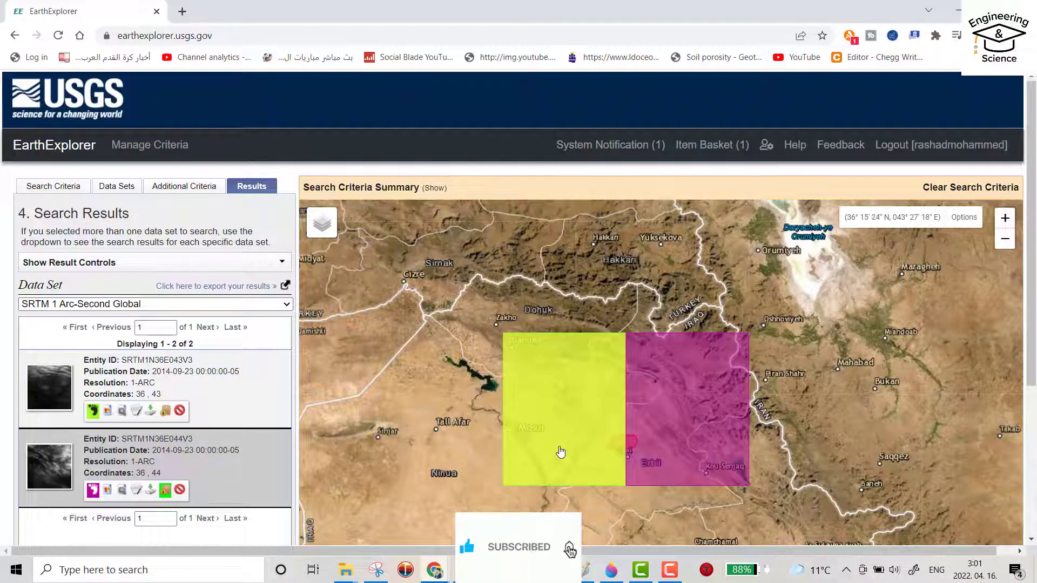
Exclude the N36E044 tile, download N36E043 as GeoTIFF 1 Arc-second, and show it in its folder
left_click(179, 490)
scroll(149, 228, "down", 3)
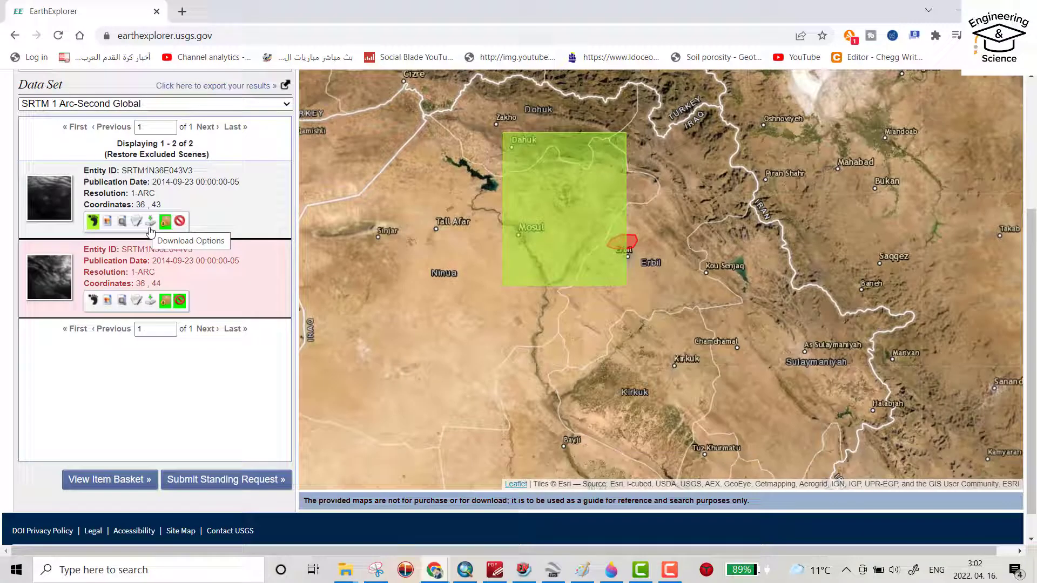
left_click(151, 231)
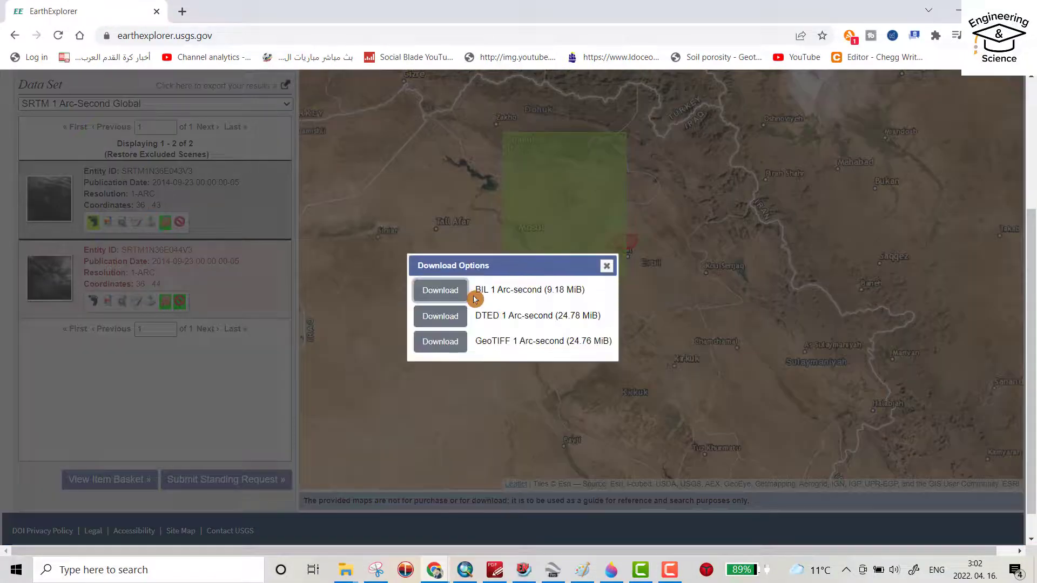
left_click(442, 344)
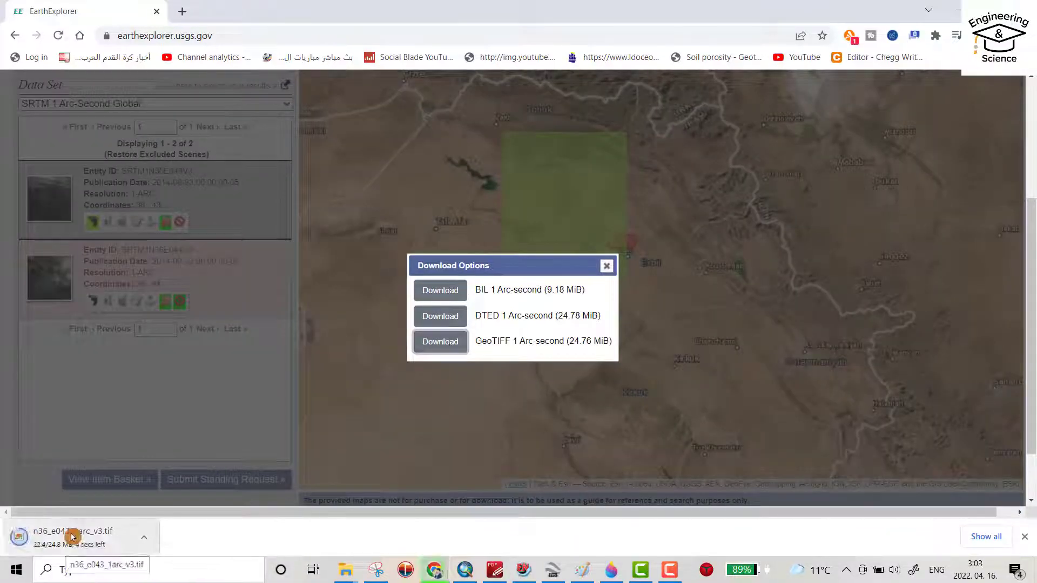
left_click(143, 538)
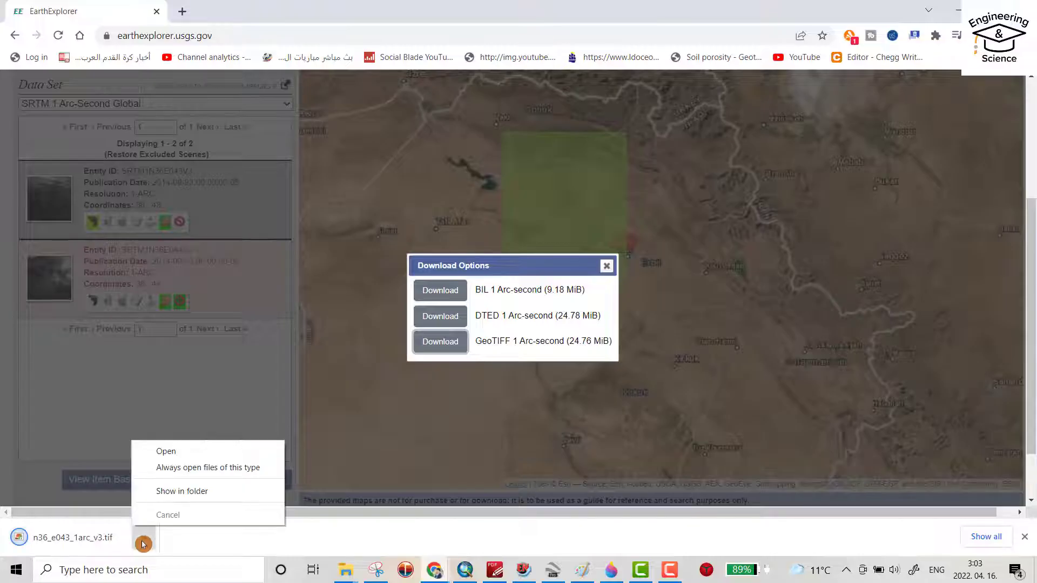
left_click(173, 499)
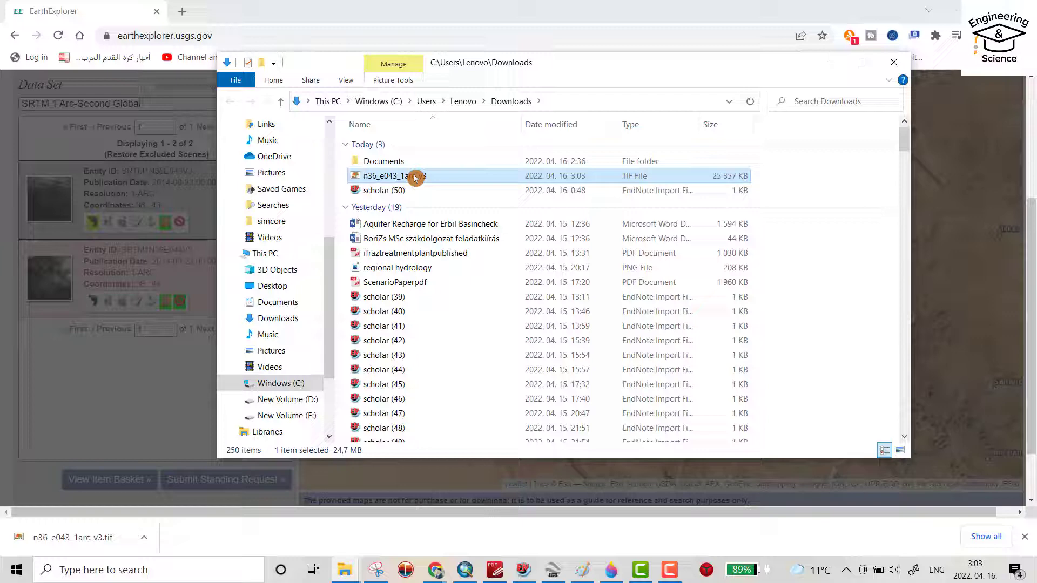
Move n36_e043_1arc_v3.tif from Downloads into Desktop\youtube, then return to ArcMap
mouse_move(415, 178)
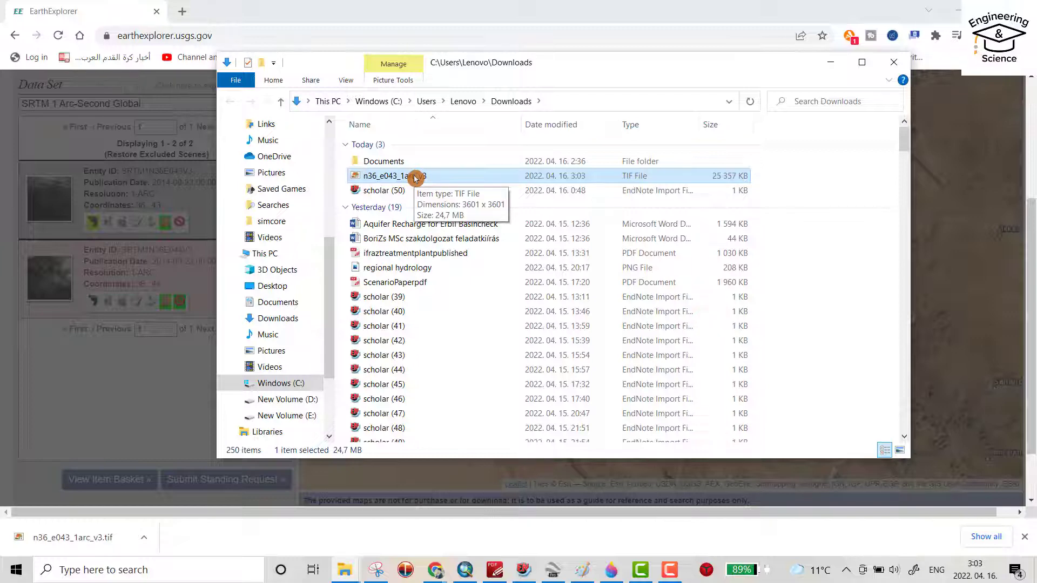
right_click(415, 178)
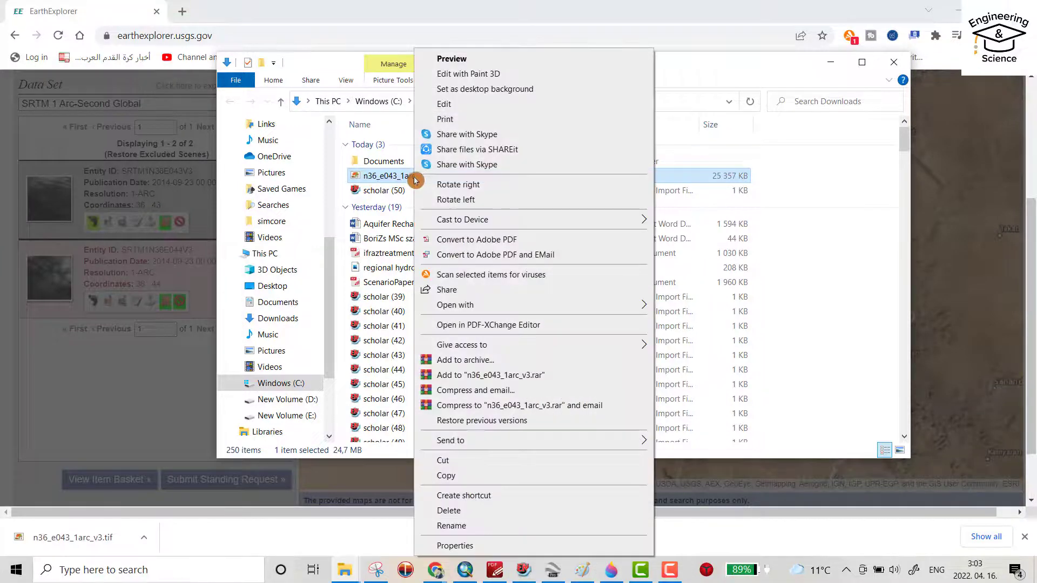
left_click(446, 462)
left_click(313, 286)
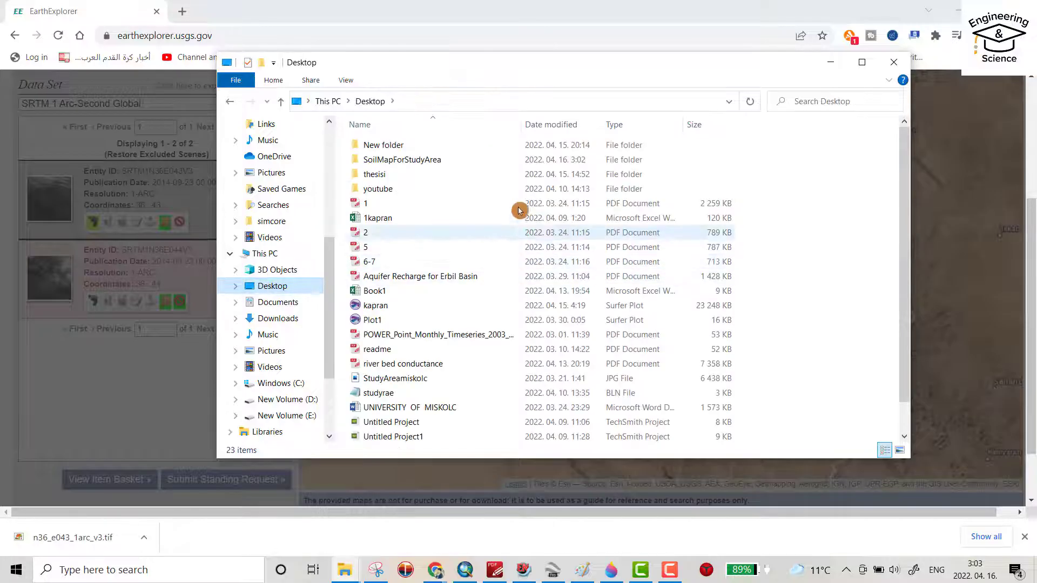
double_click(386, 188)
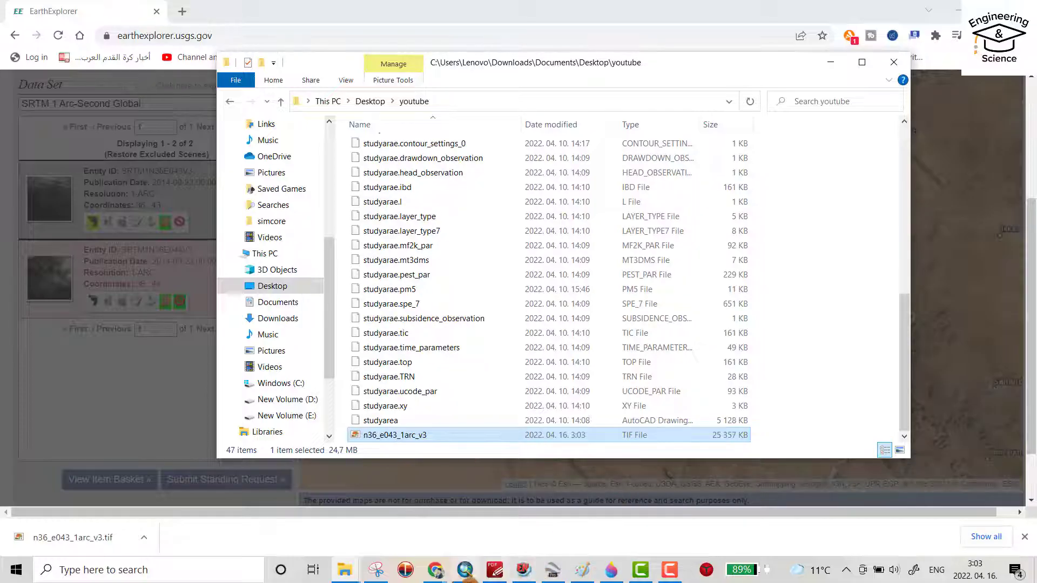
mouse_move(467, 579)
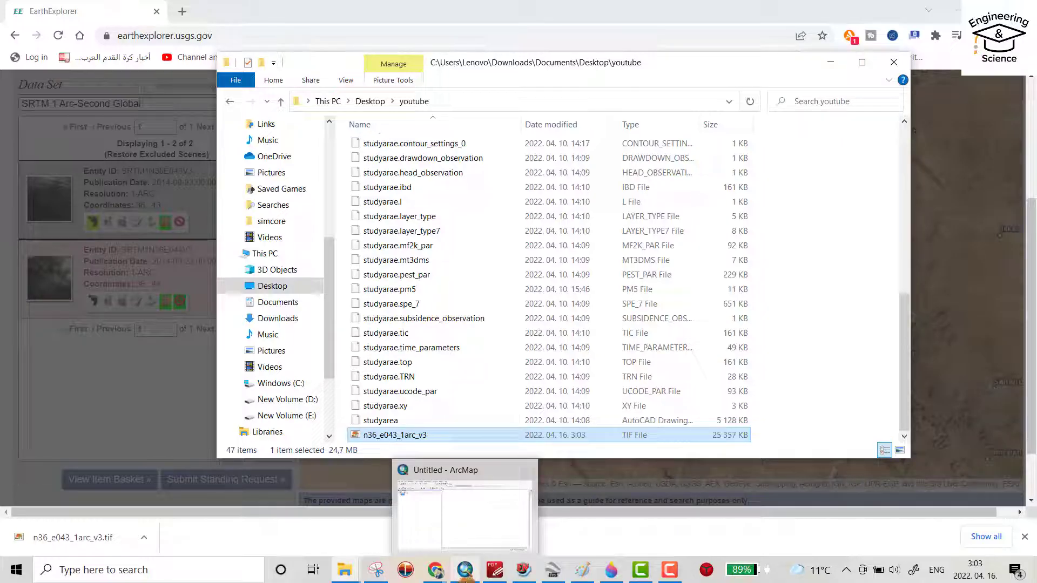
left_click(467, 580)
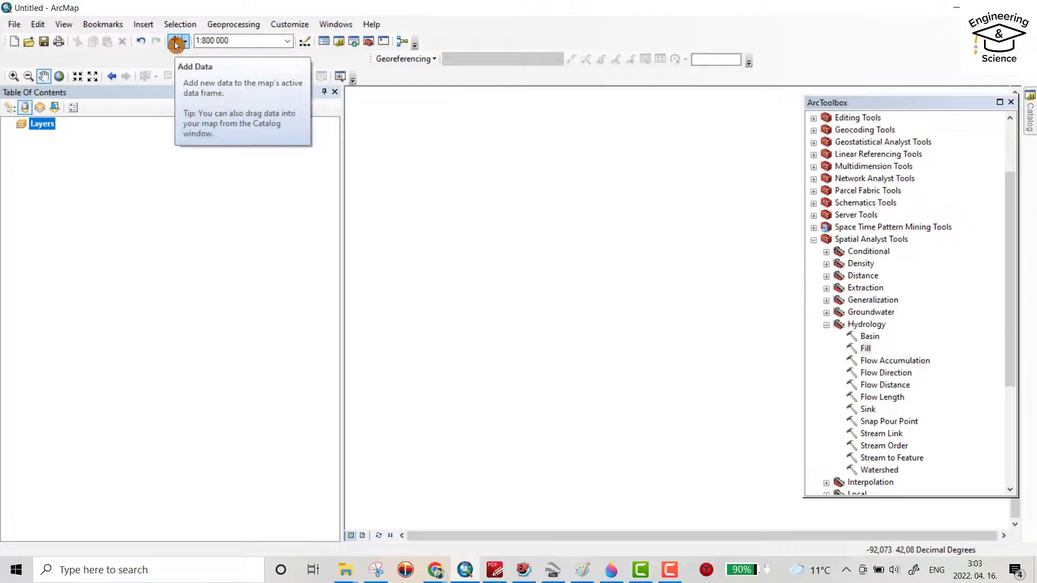
Connect the youtube folder in Add Data and add n36_e043_1arc_v3.tif to the map
left_click(176, 43)
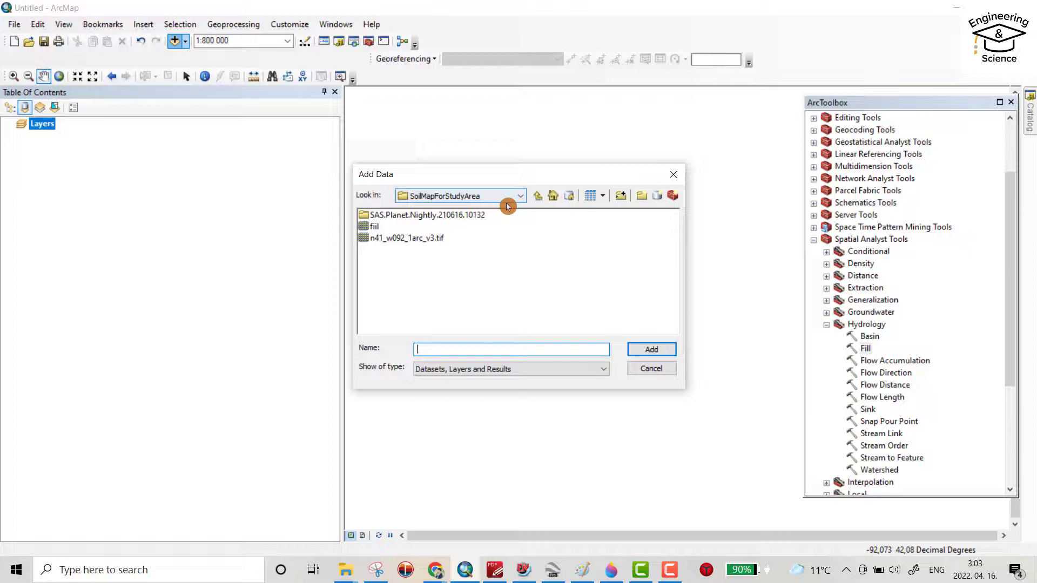
left_click(620, 198)
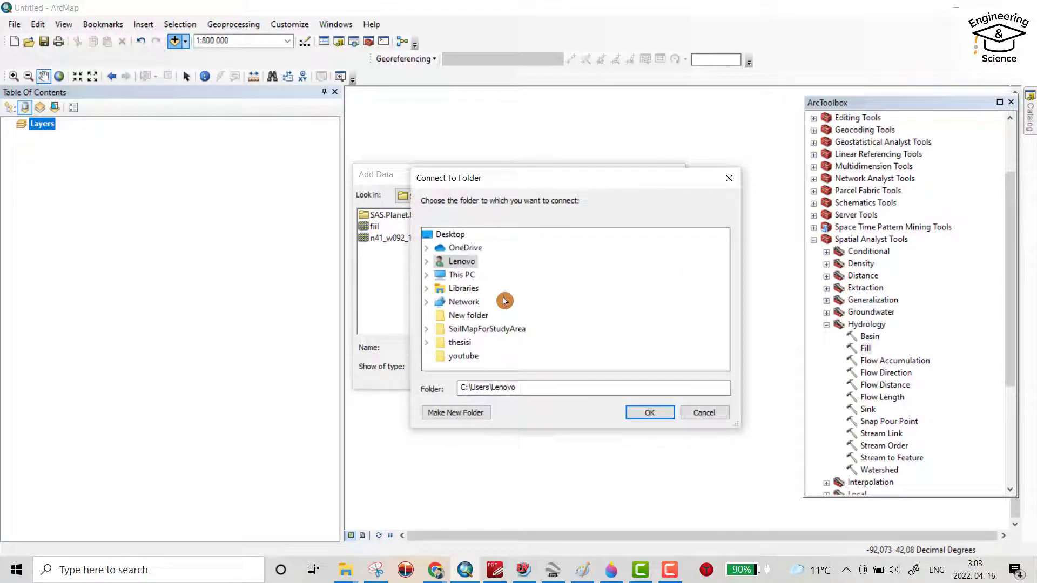
left_click(464, 356)
left_click(645, 413)
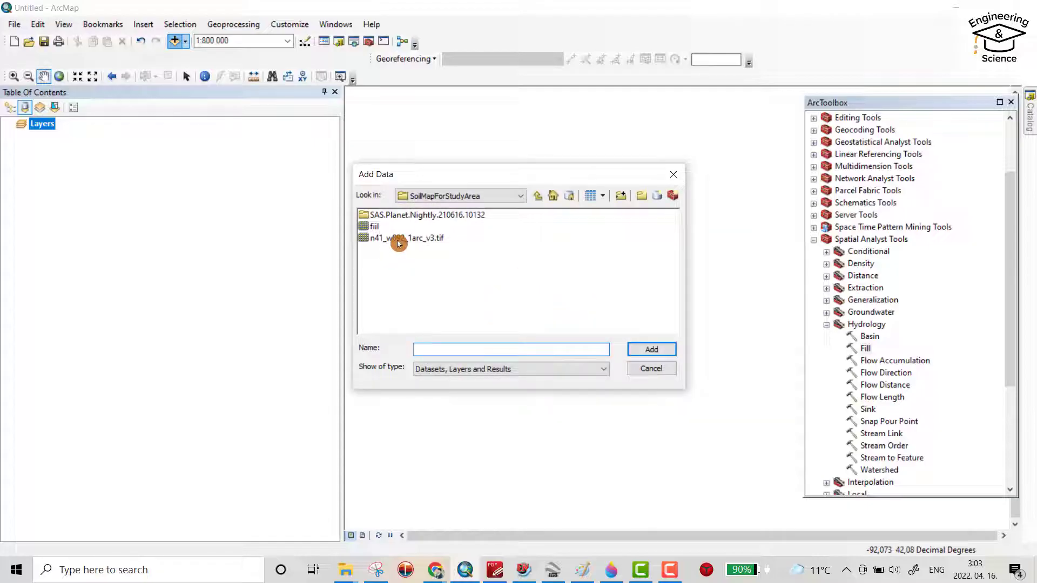
left_click(535, 196)
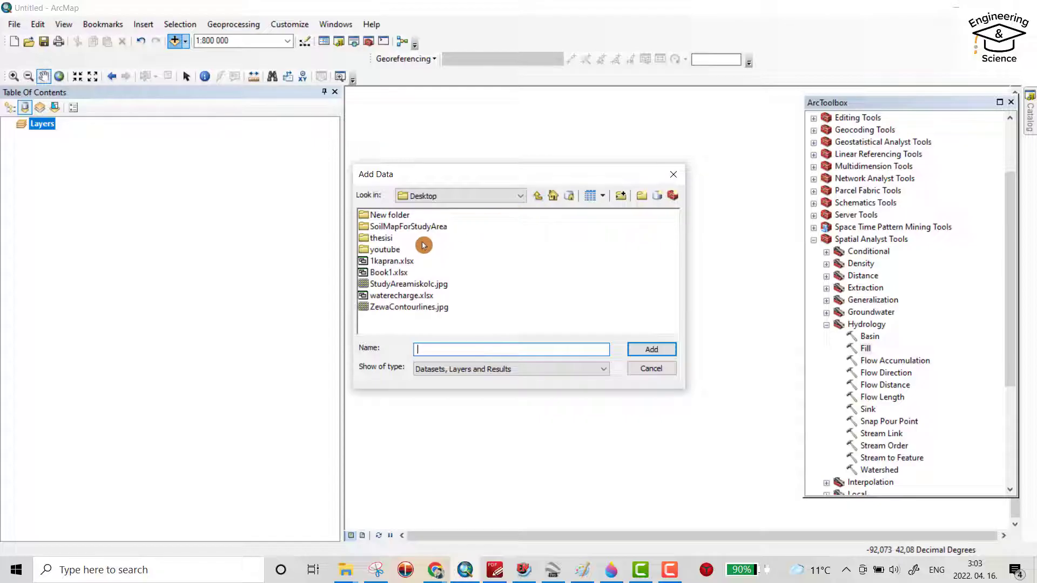
double_click(393, 249)
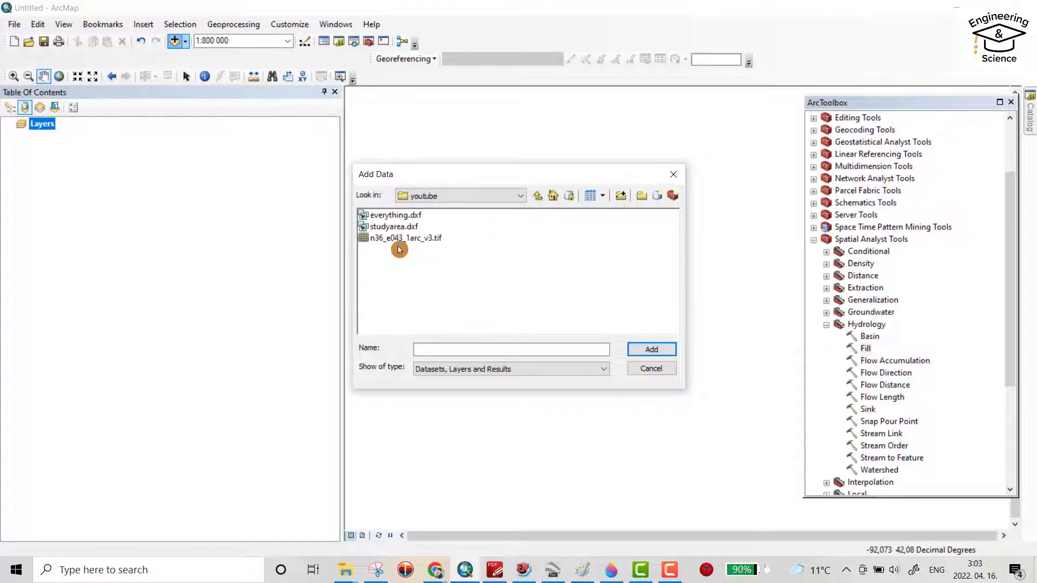
left_click(406, 239)
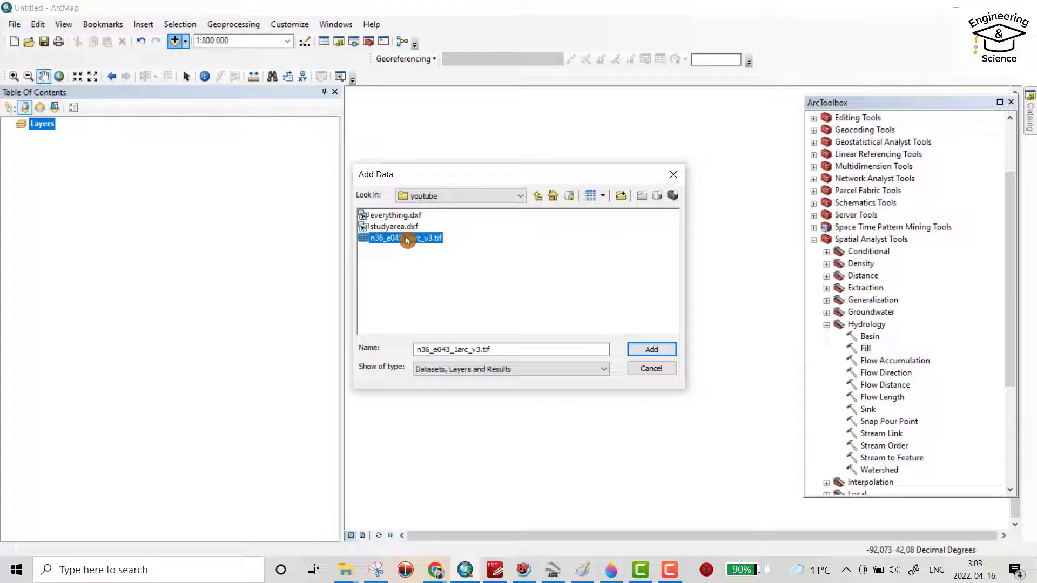
left_click(652, 350)
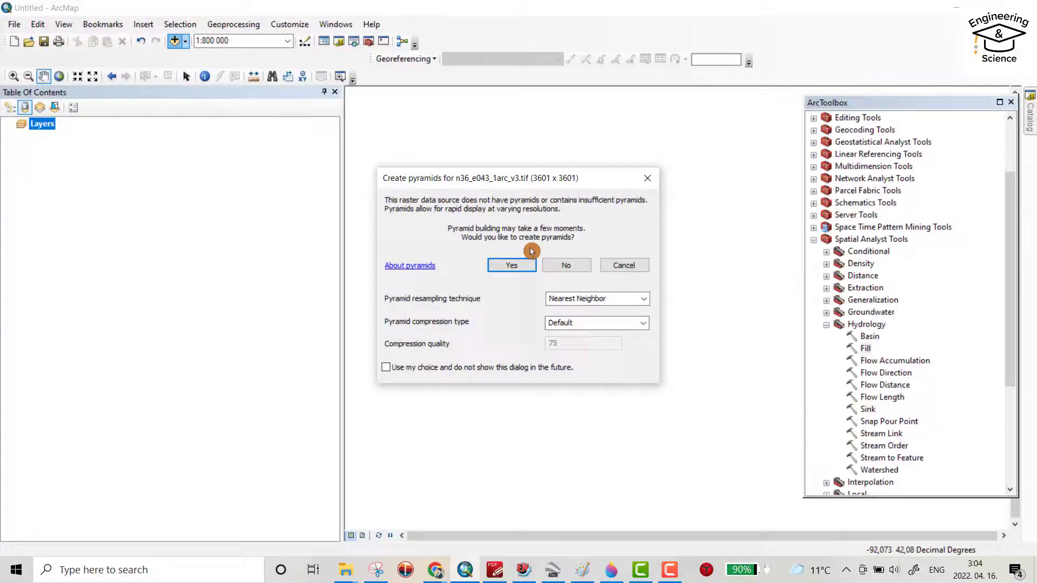
Build pyramids for the 3601 x 3601 raster, close ArcToolbox, and select the DEM layer
left_click(508, 269)
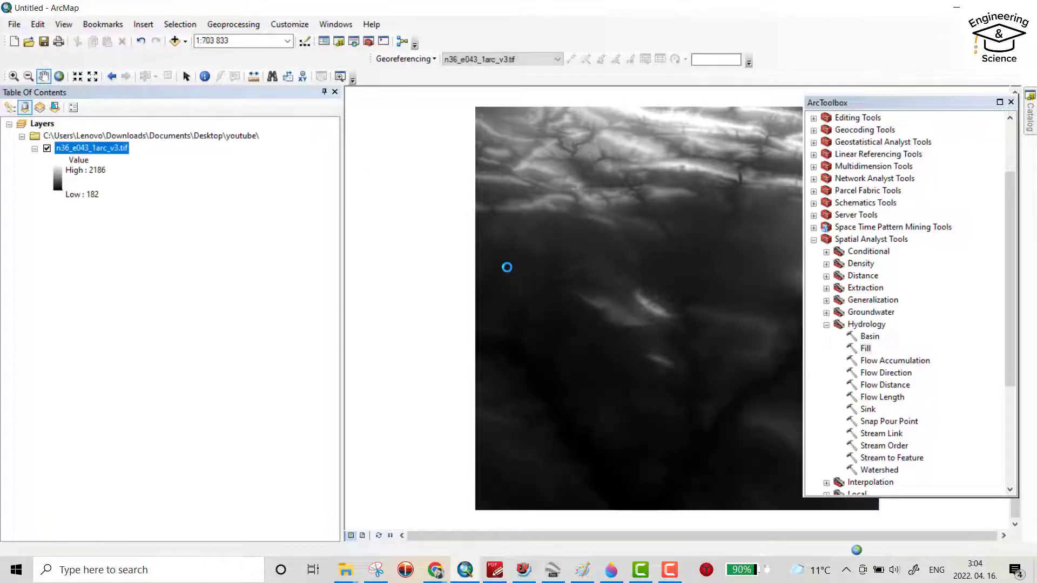
left_click(1012, 103)
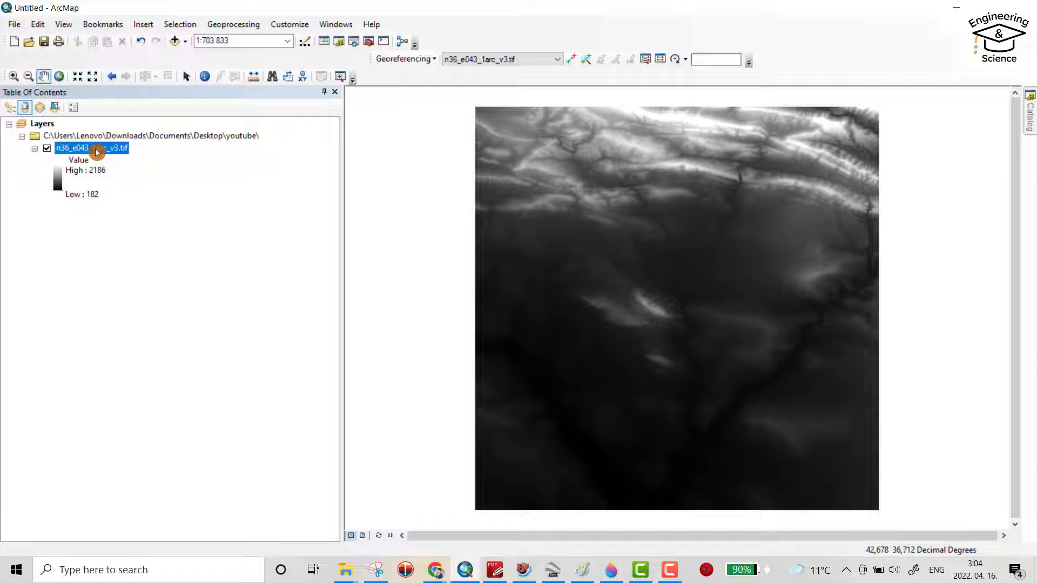
left_click(96, 151)
Apply the green-yellow-red colour ramp in the DEM layer's Symbology properties
double_click(95, 148)
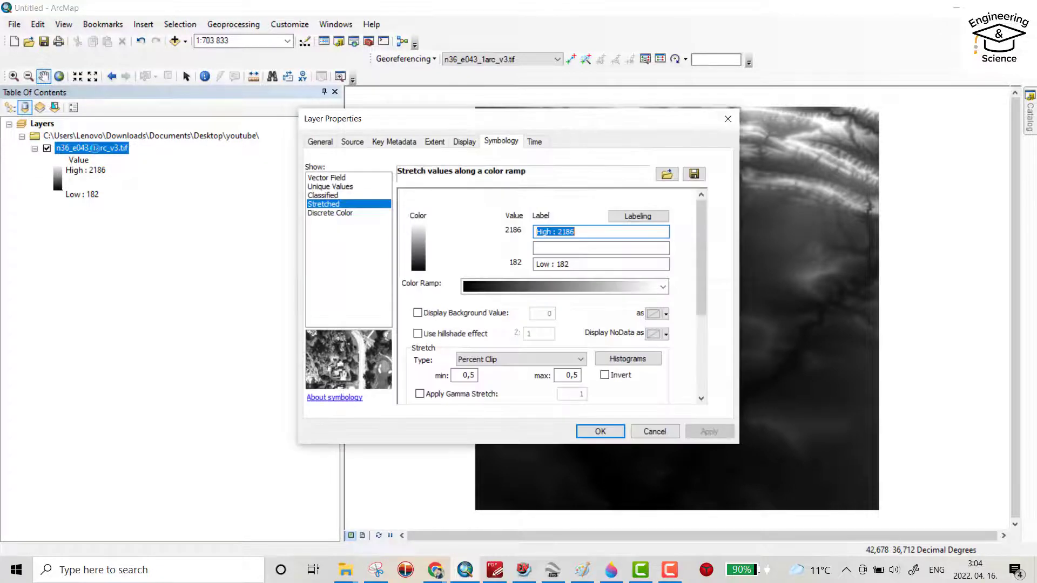
left_click(652, 285)
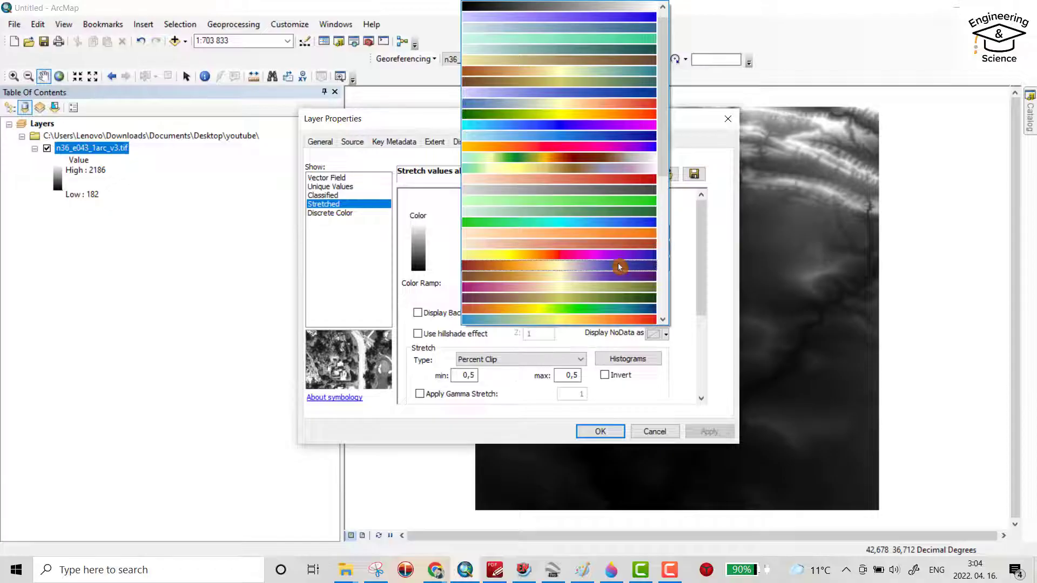
left_click(614, 114)
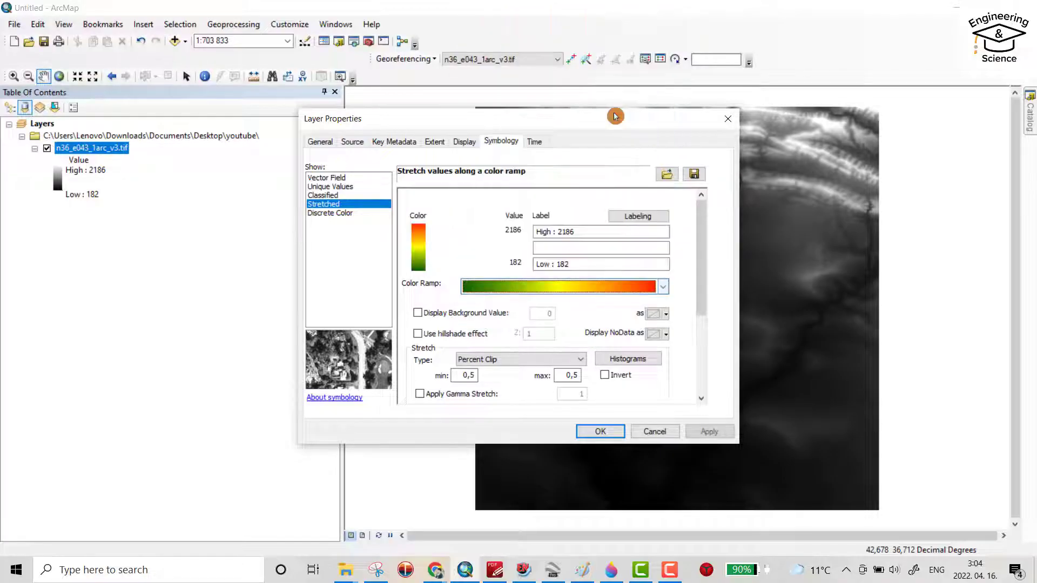
left_click(599, 433)
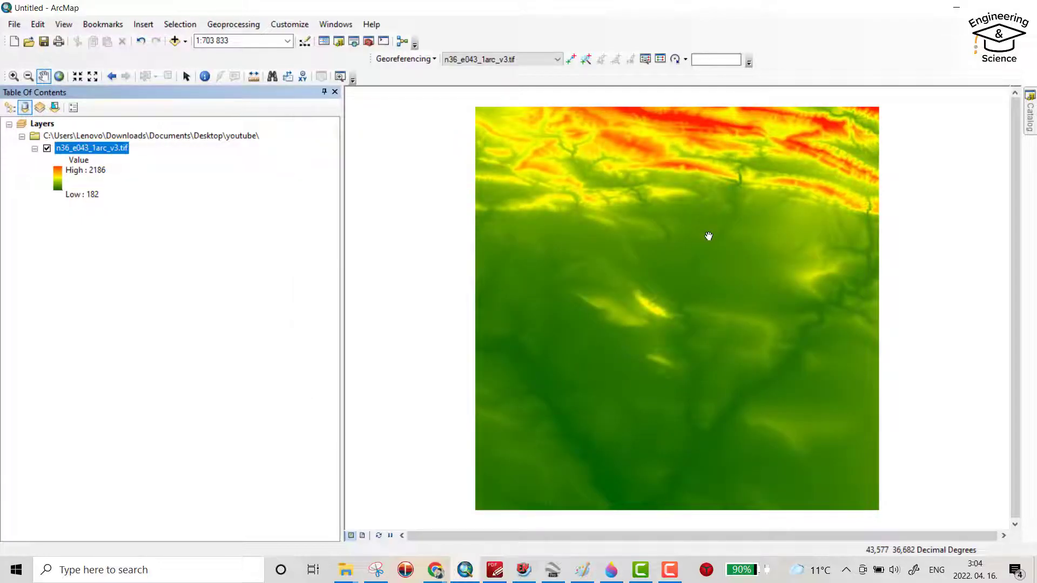